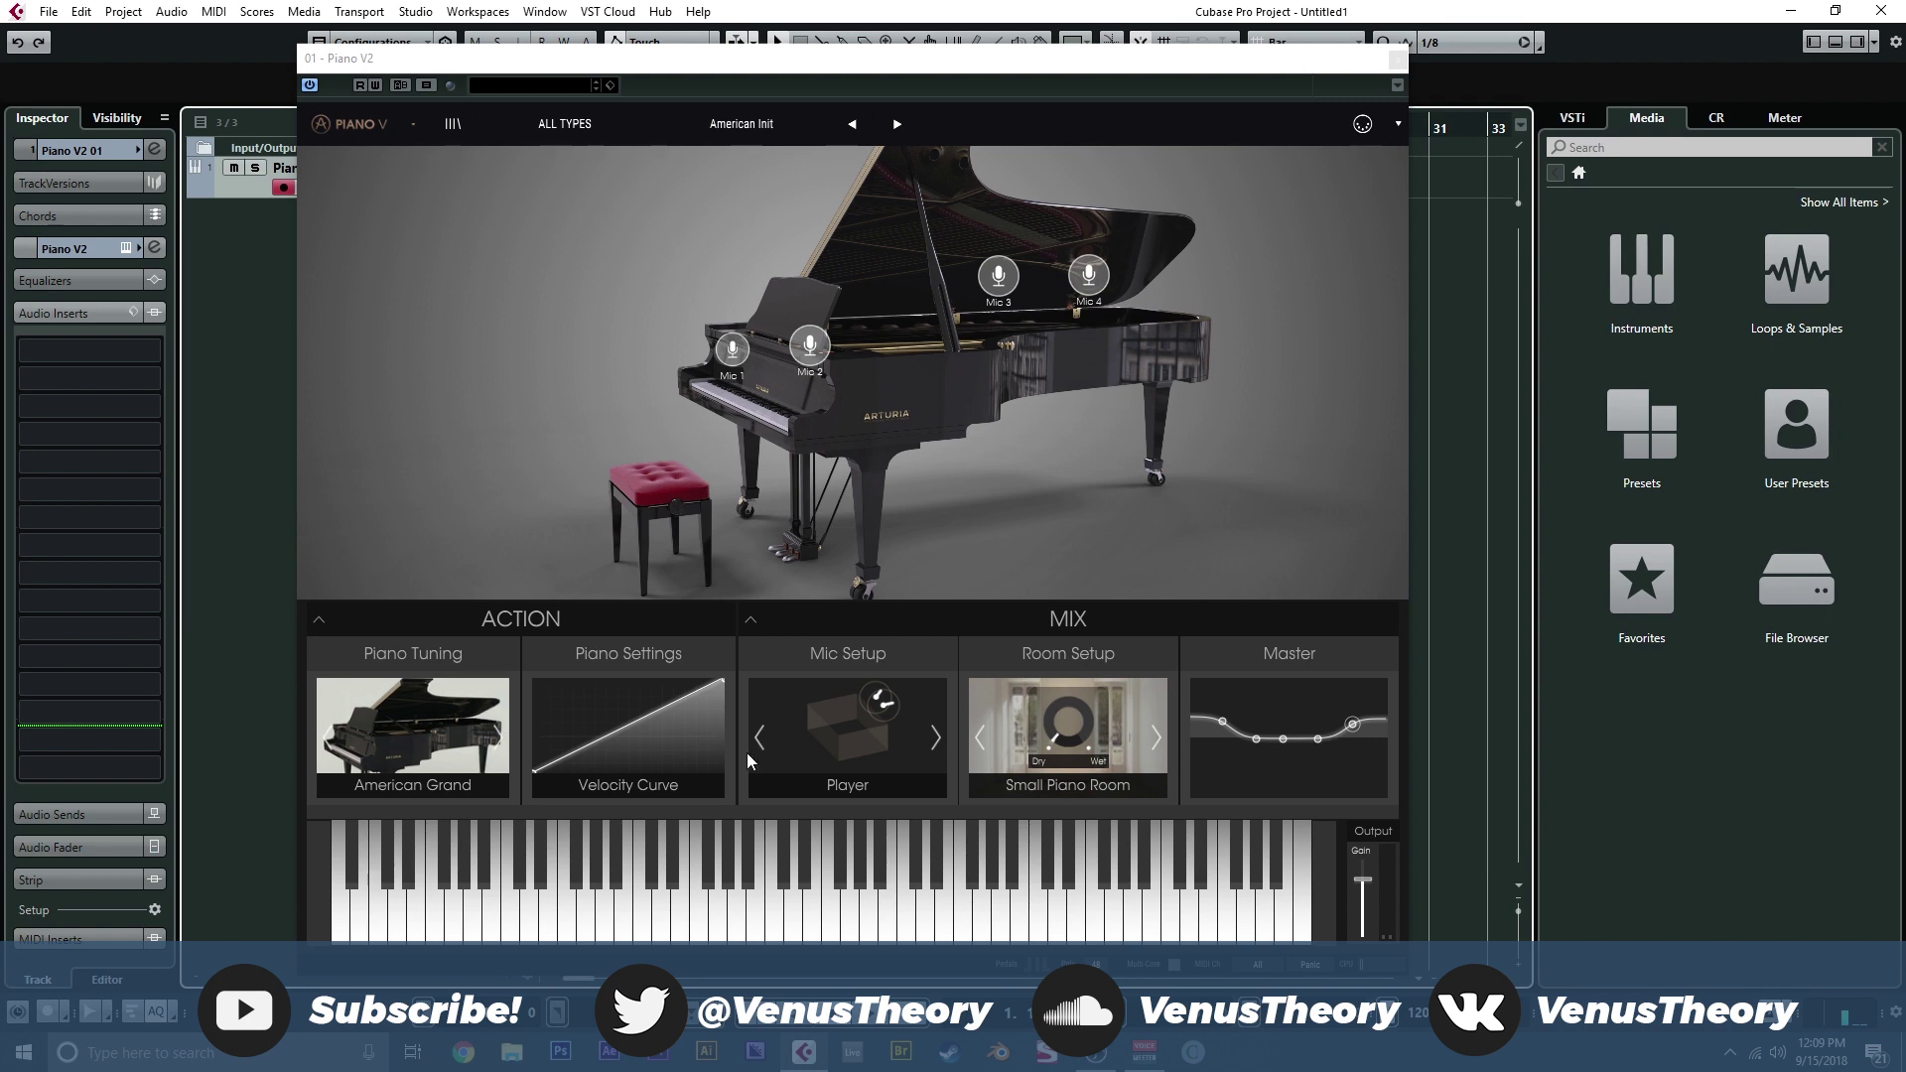
# Step: Try the Close Mic setup and settle on the Under Lid microphone setup for the American grand
pyautogui.click(935, 736)
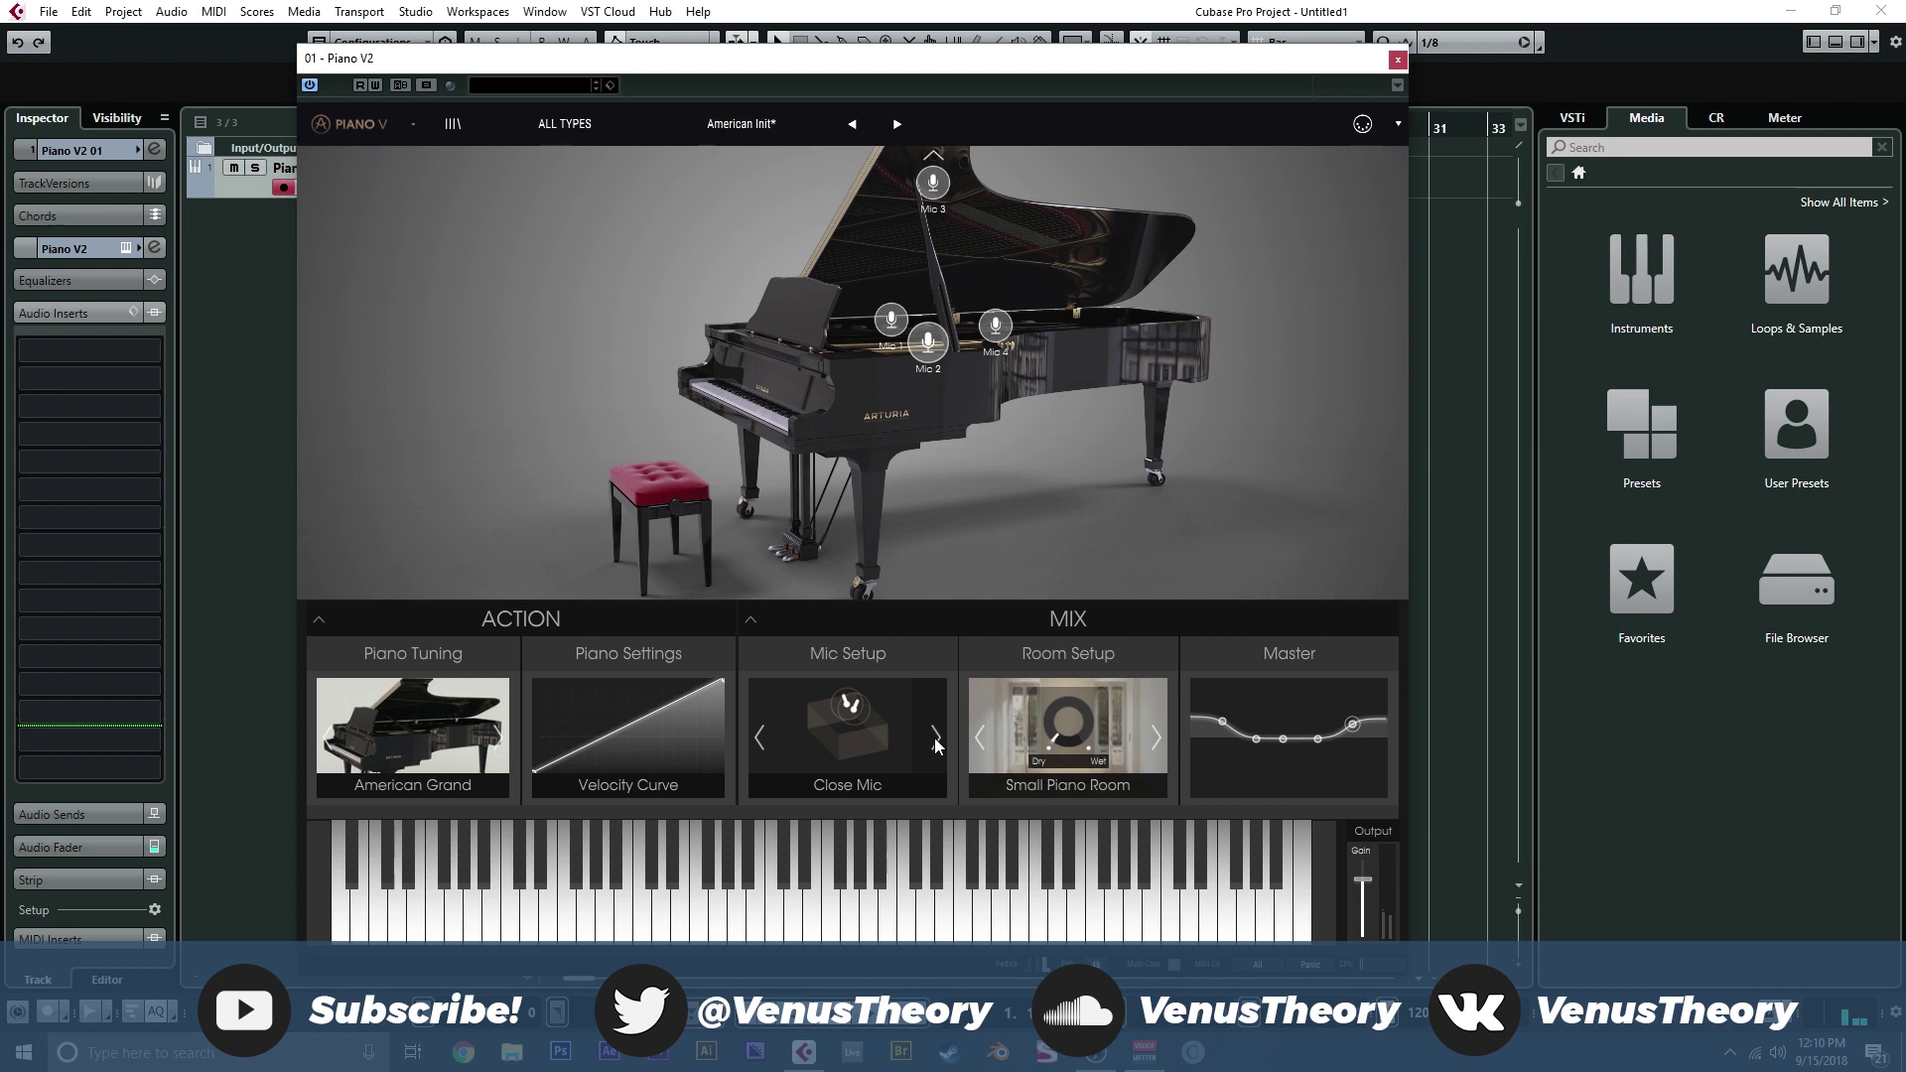
pyautogui.click(934, 737)
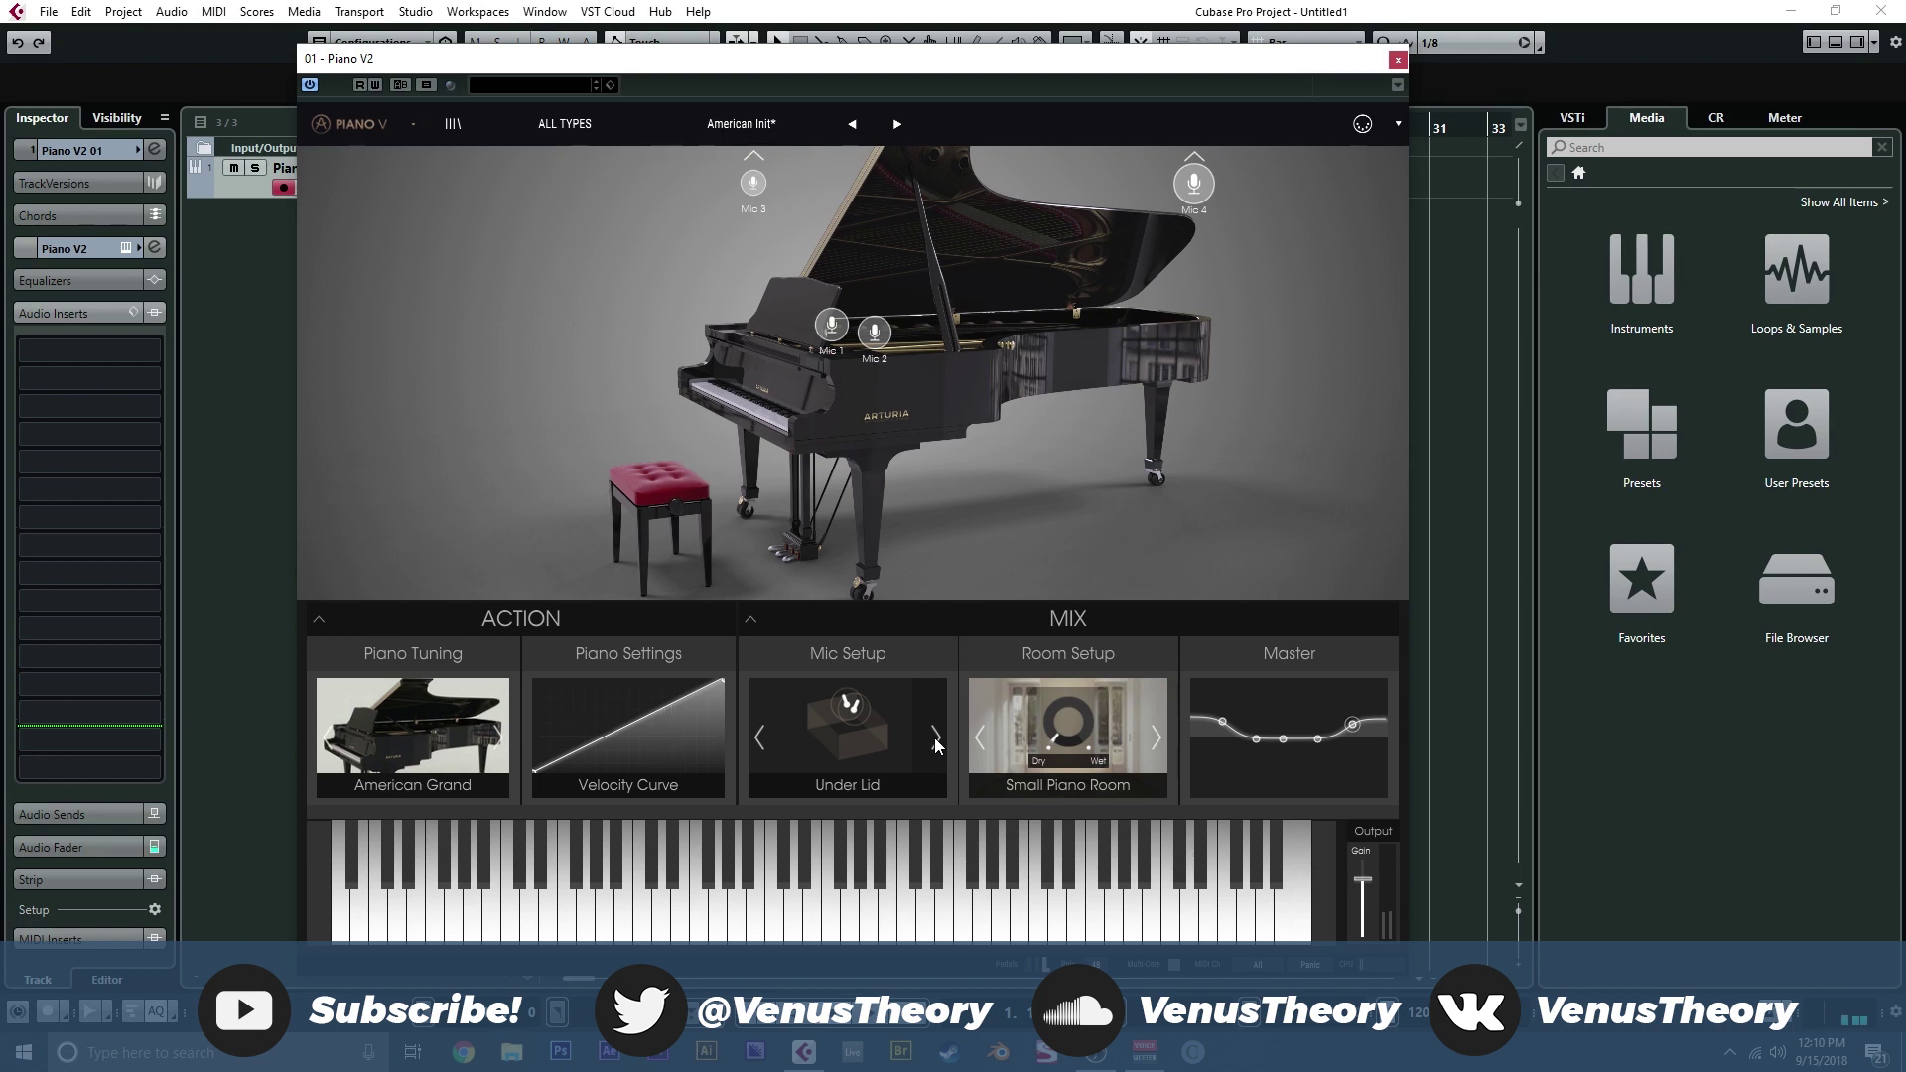
# Step: Increase the Small Piano Room's dry/wet mix toward wet and pull the master EQ's highest band down to a deep cut
pyautogui.moveTo(1072, 726); pyautogui.dragTo(1106, 557)
pyautogui.moveTo(1352, 723); pyautogui.dragTo(1356, 736)
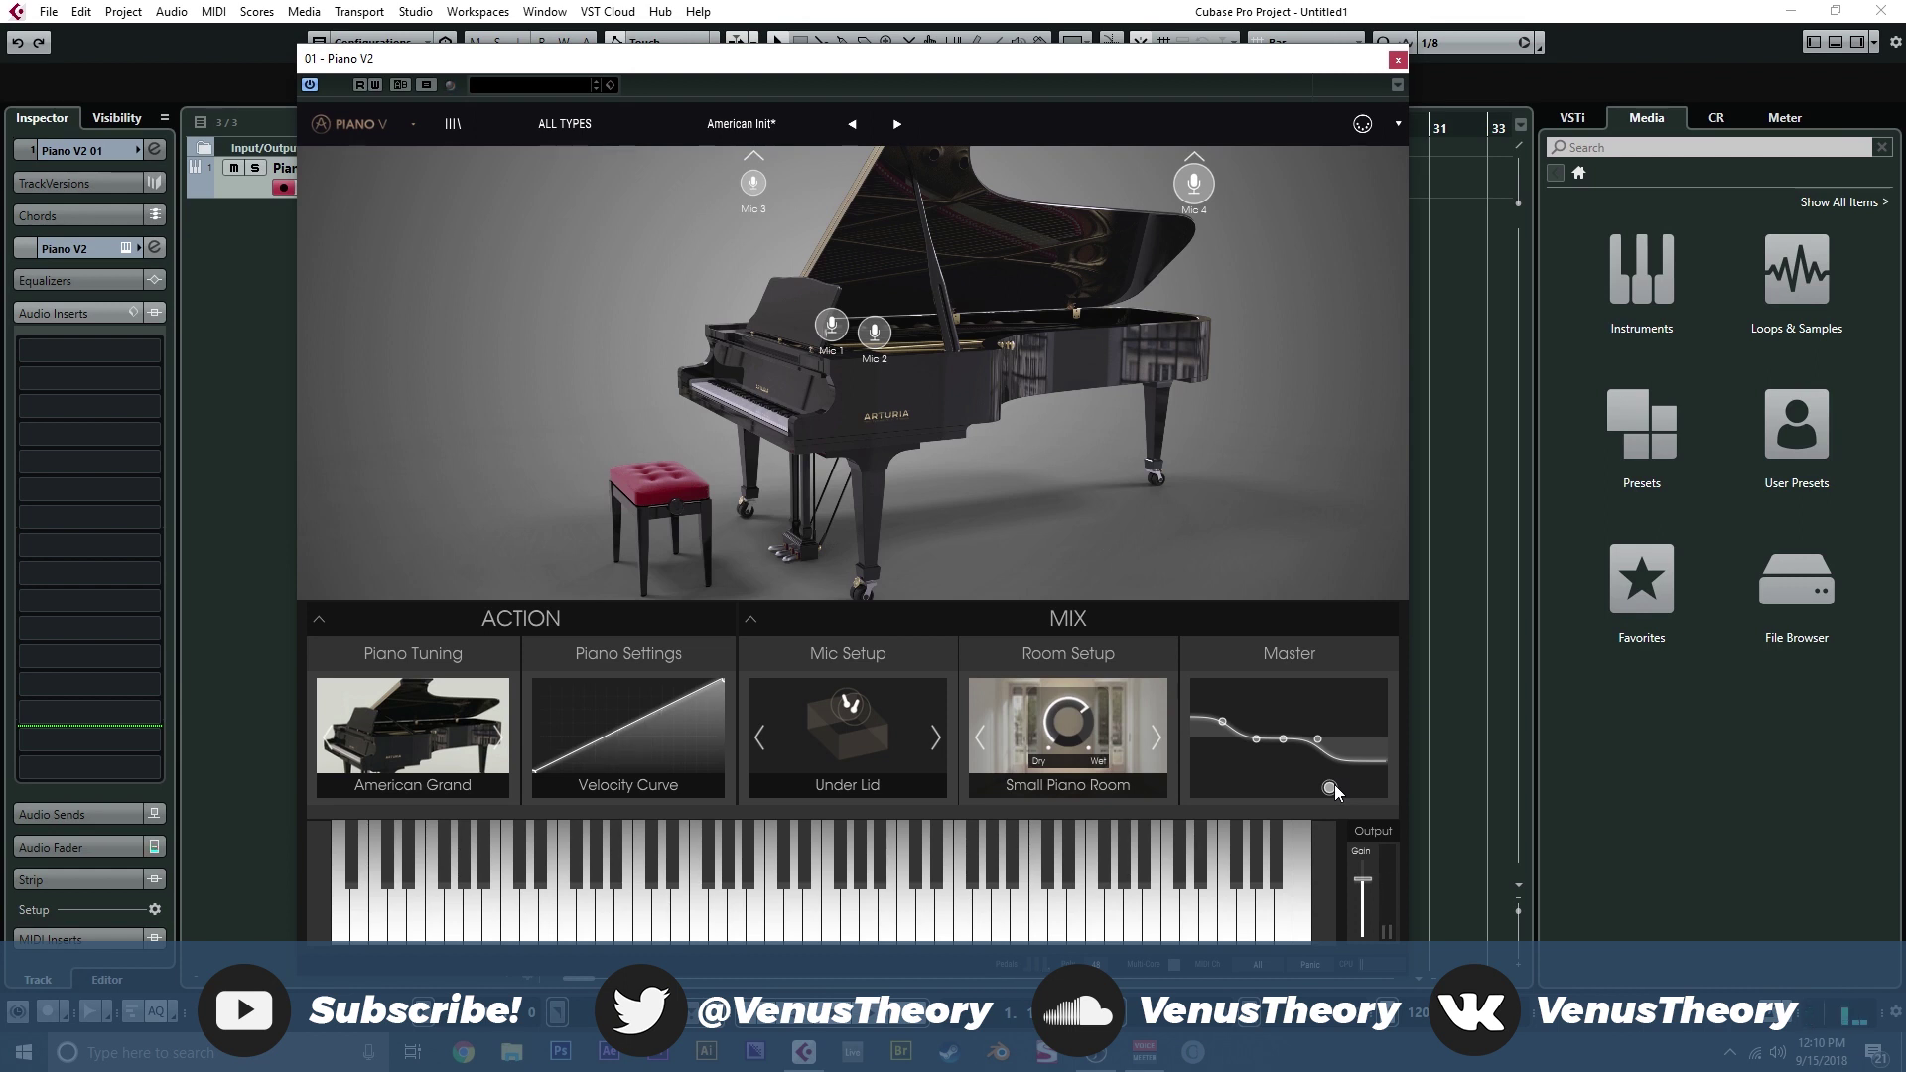
# Step: Load the German Grand Intimate preset
pyautogui.click(771, 133)
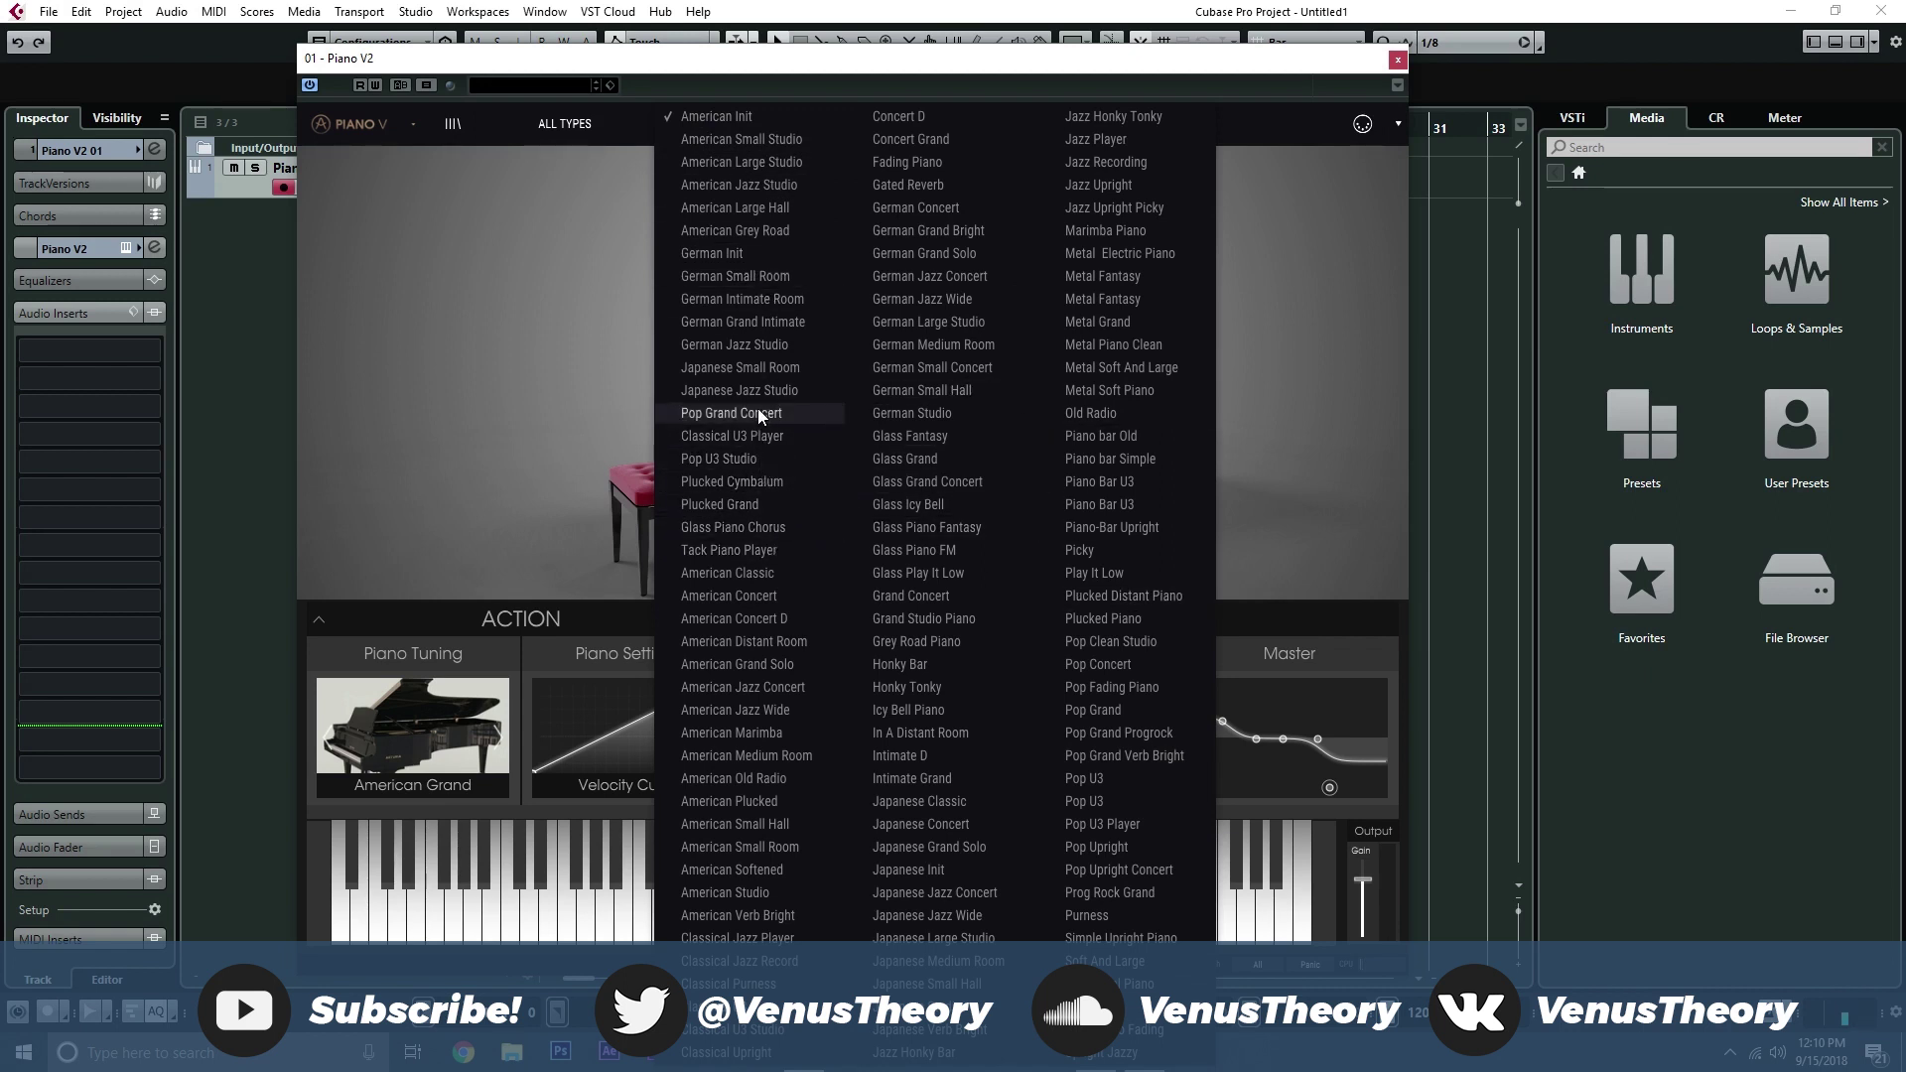
pyautogui.click(803, 324)
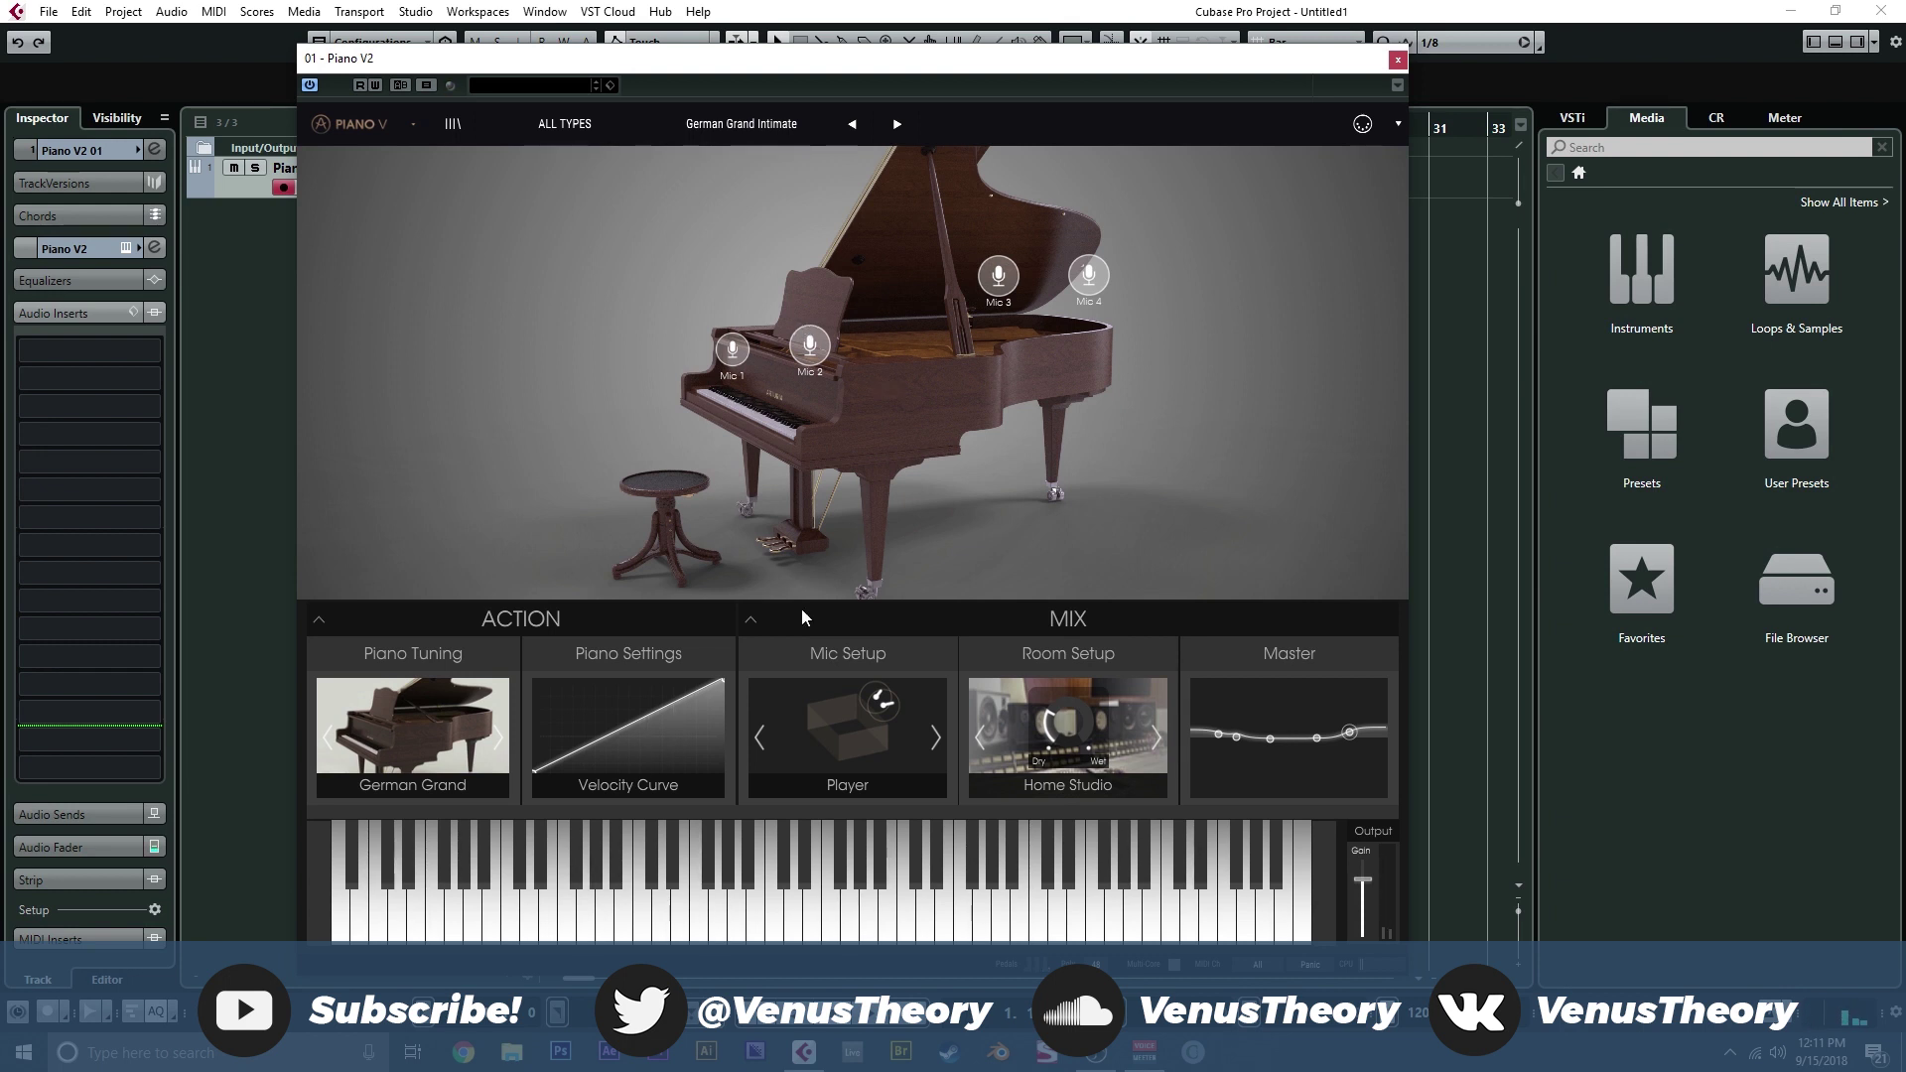
# Step: Change the room setup to Jazz Room and cycle the microphone setup to Studio AB
pyautogui.click(1141, 714)
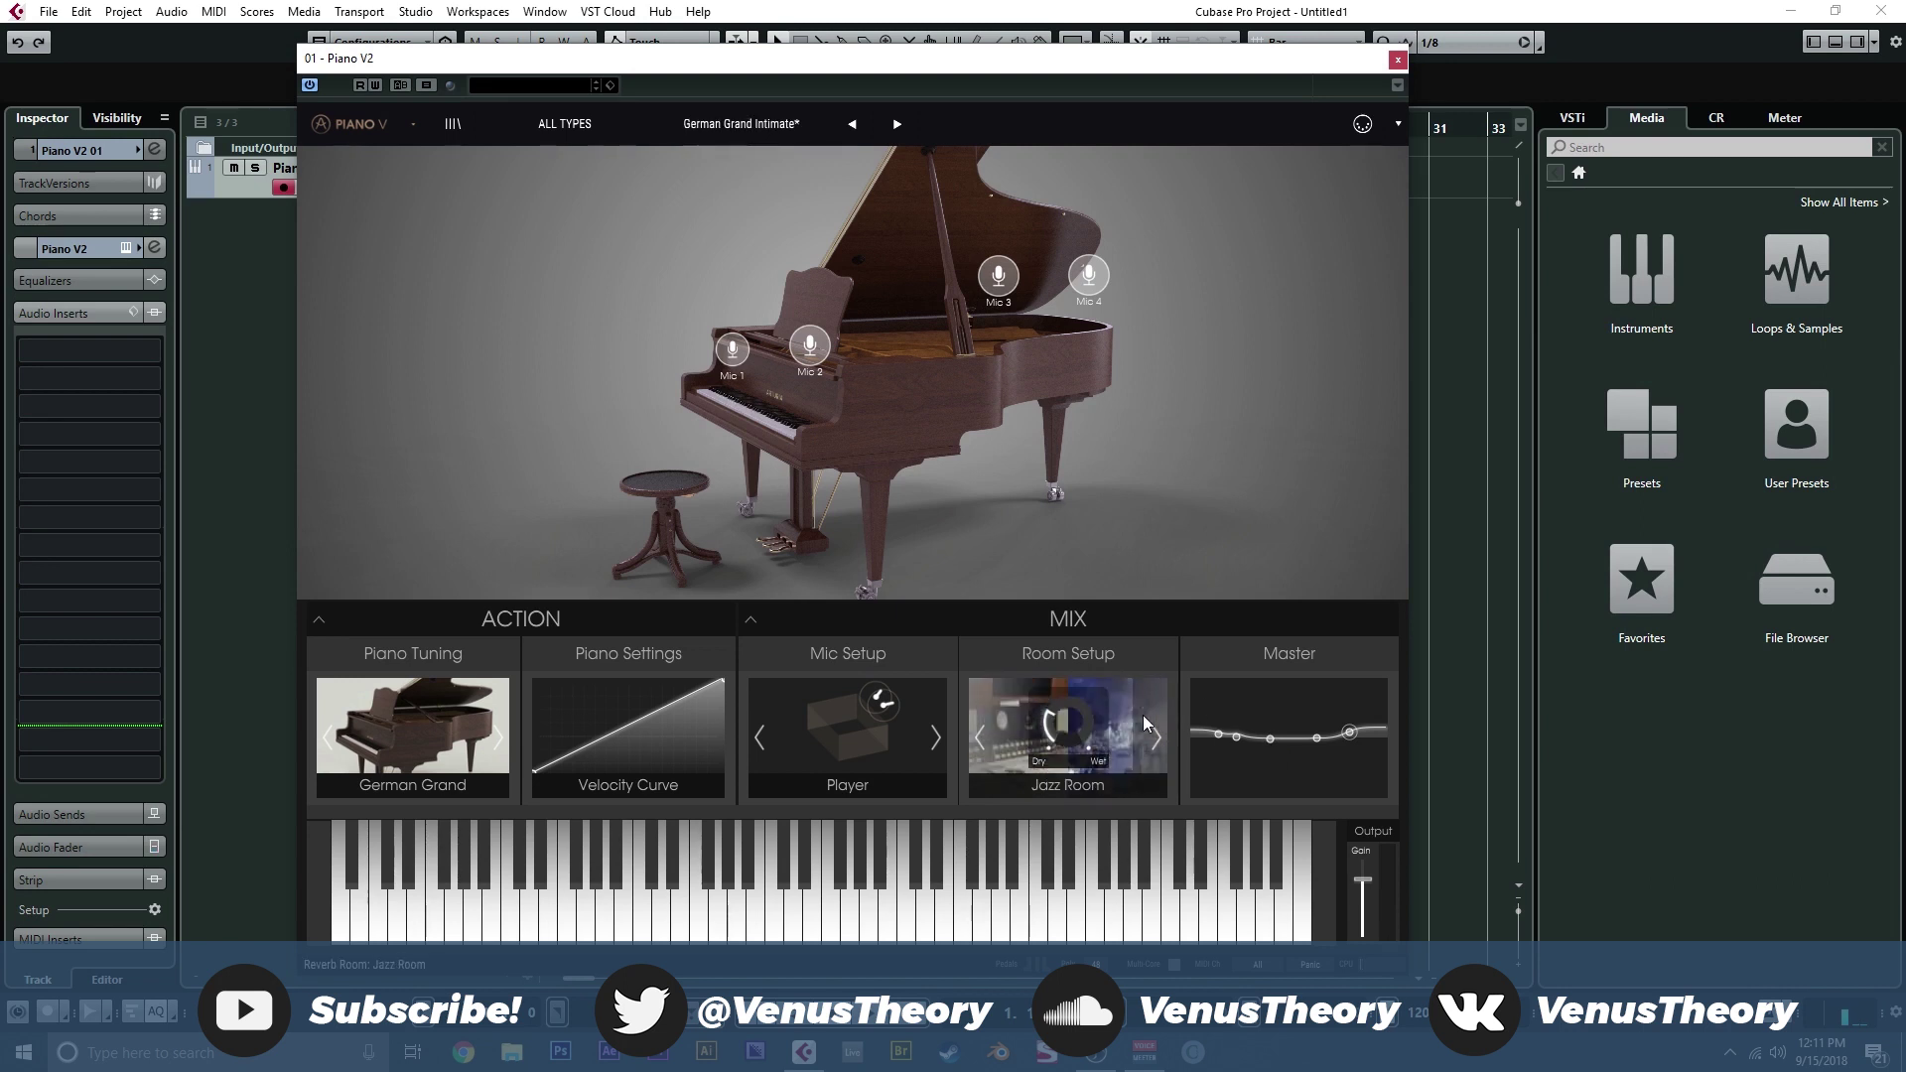
pyautogui.click(934, 737)
pyautogui.click(934, 736)
pyautogui.click(934, 737)
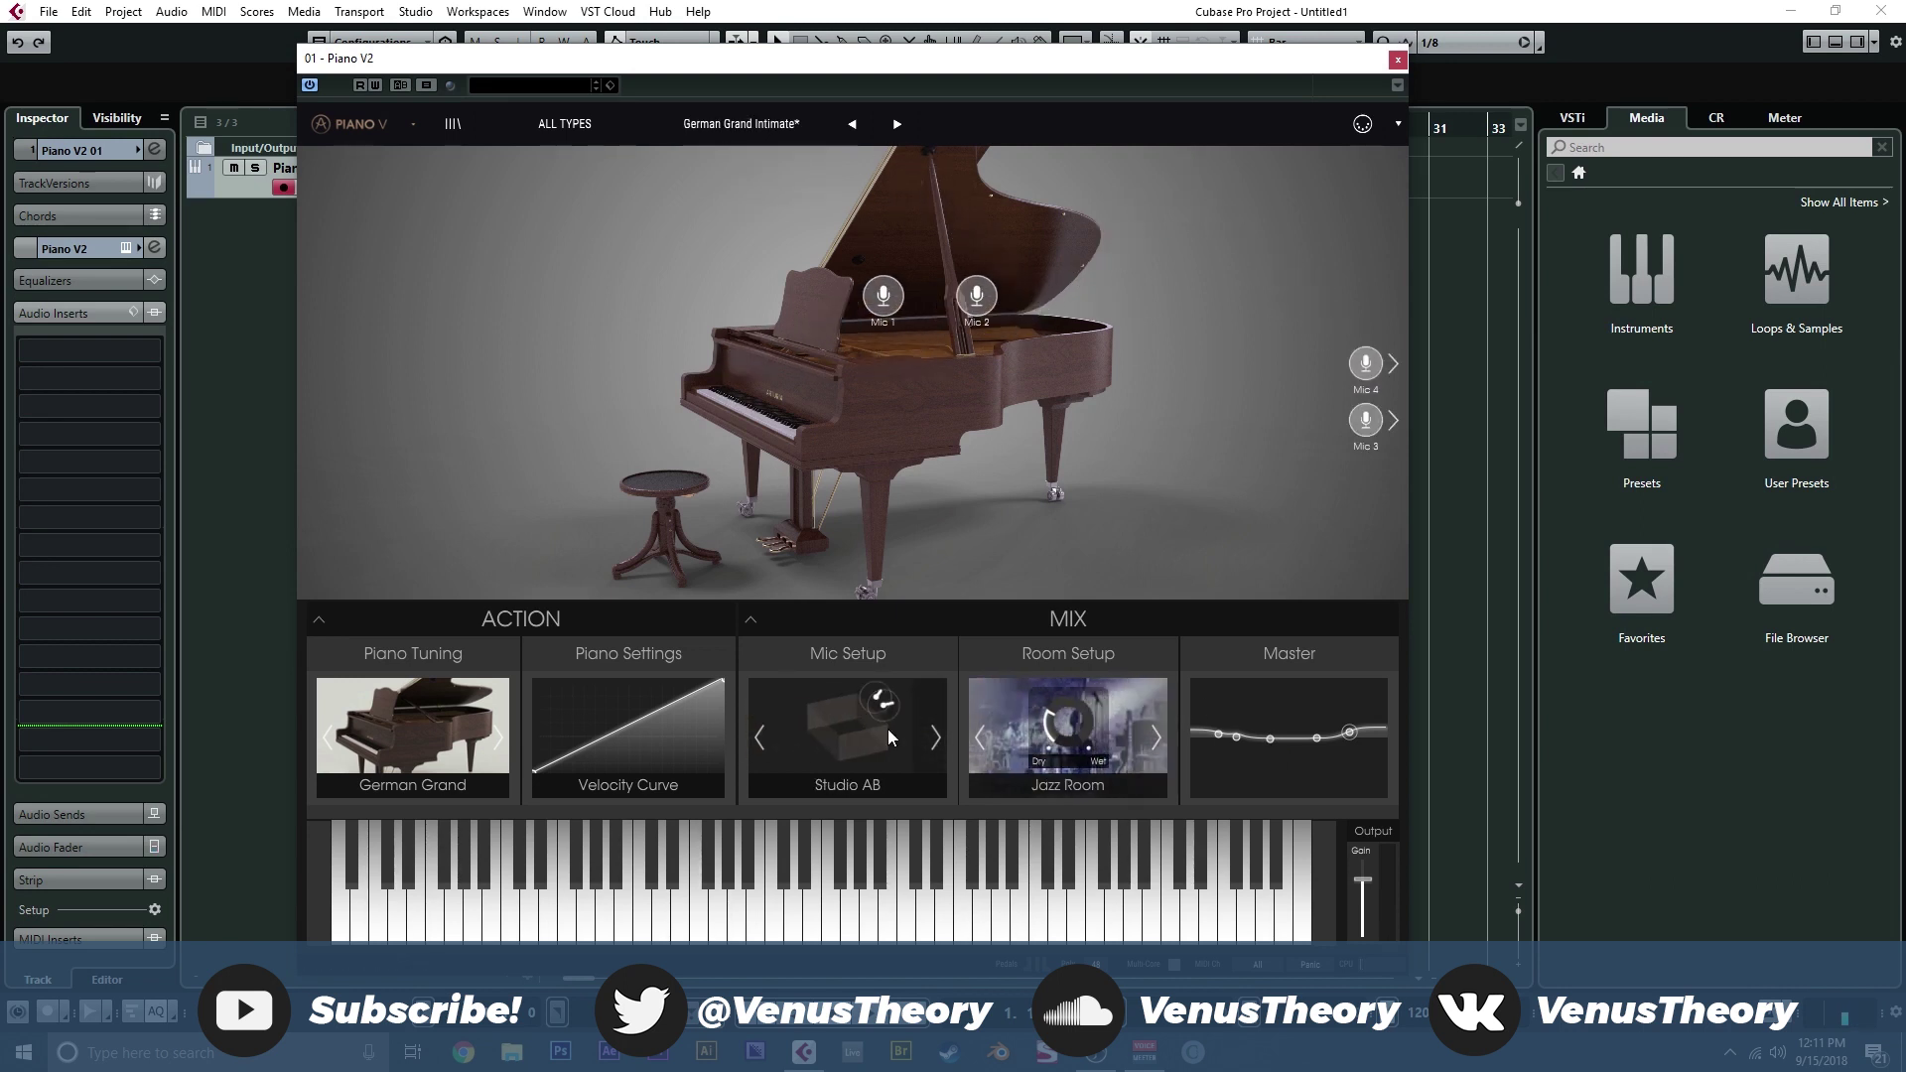
# Step: Cycle the piano model from the German Grand to the Jazz Upright
pyautogui.click(491, 736)
pyautogui.click(488, 736)
pyautogui.click(488, 736)
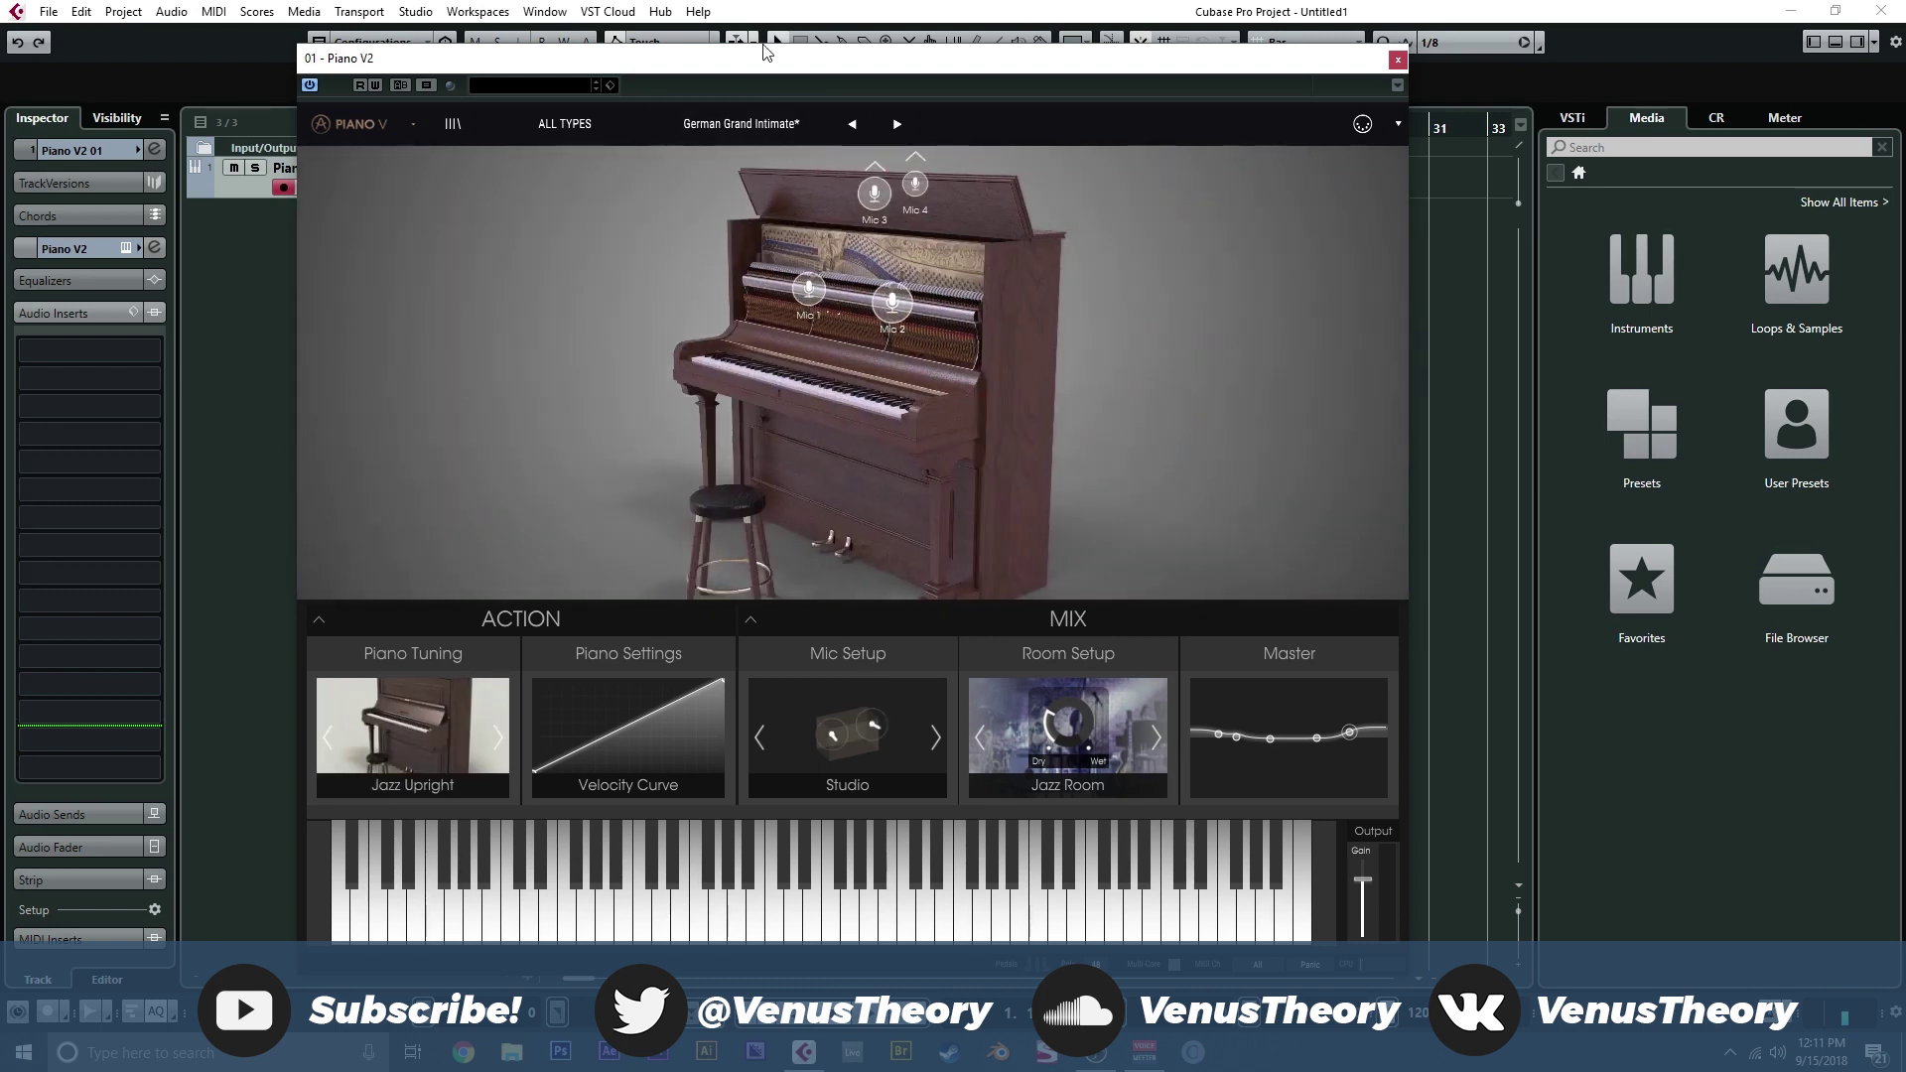
# Step: Audition the Plucked Cymbalum preset, followed by the Glass Grand preset
pyautogui.click(742, 121)
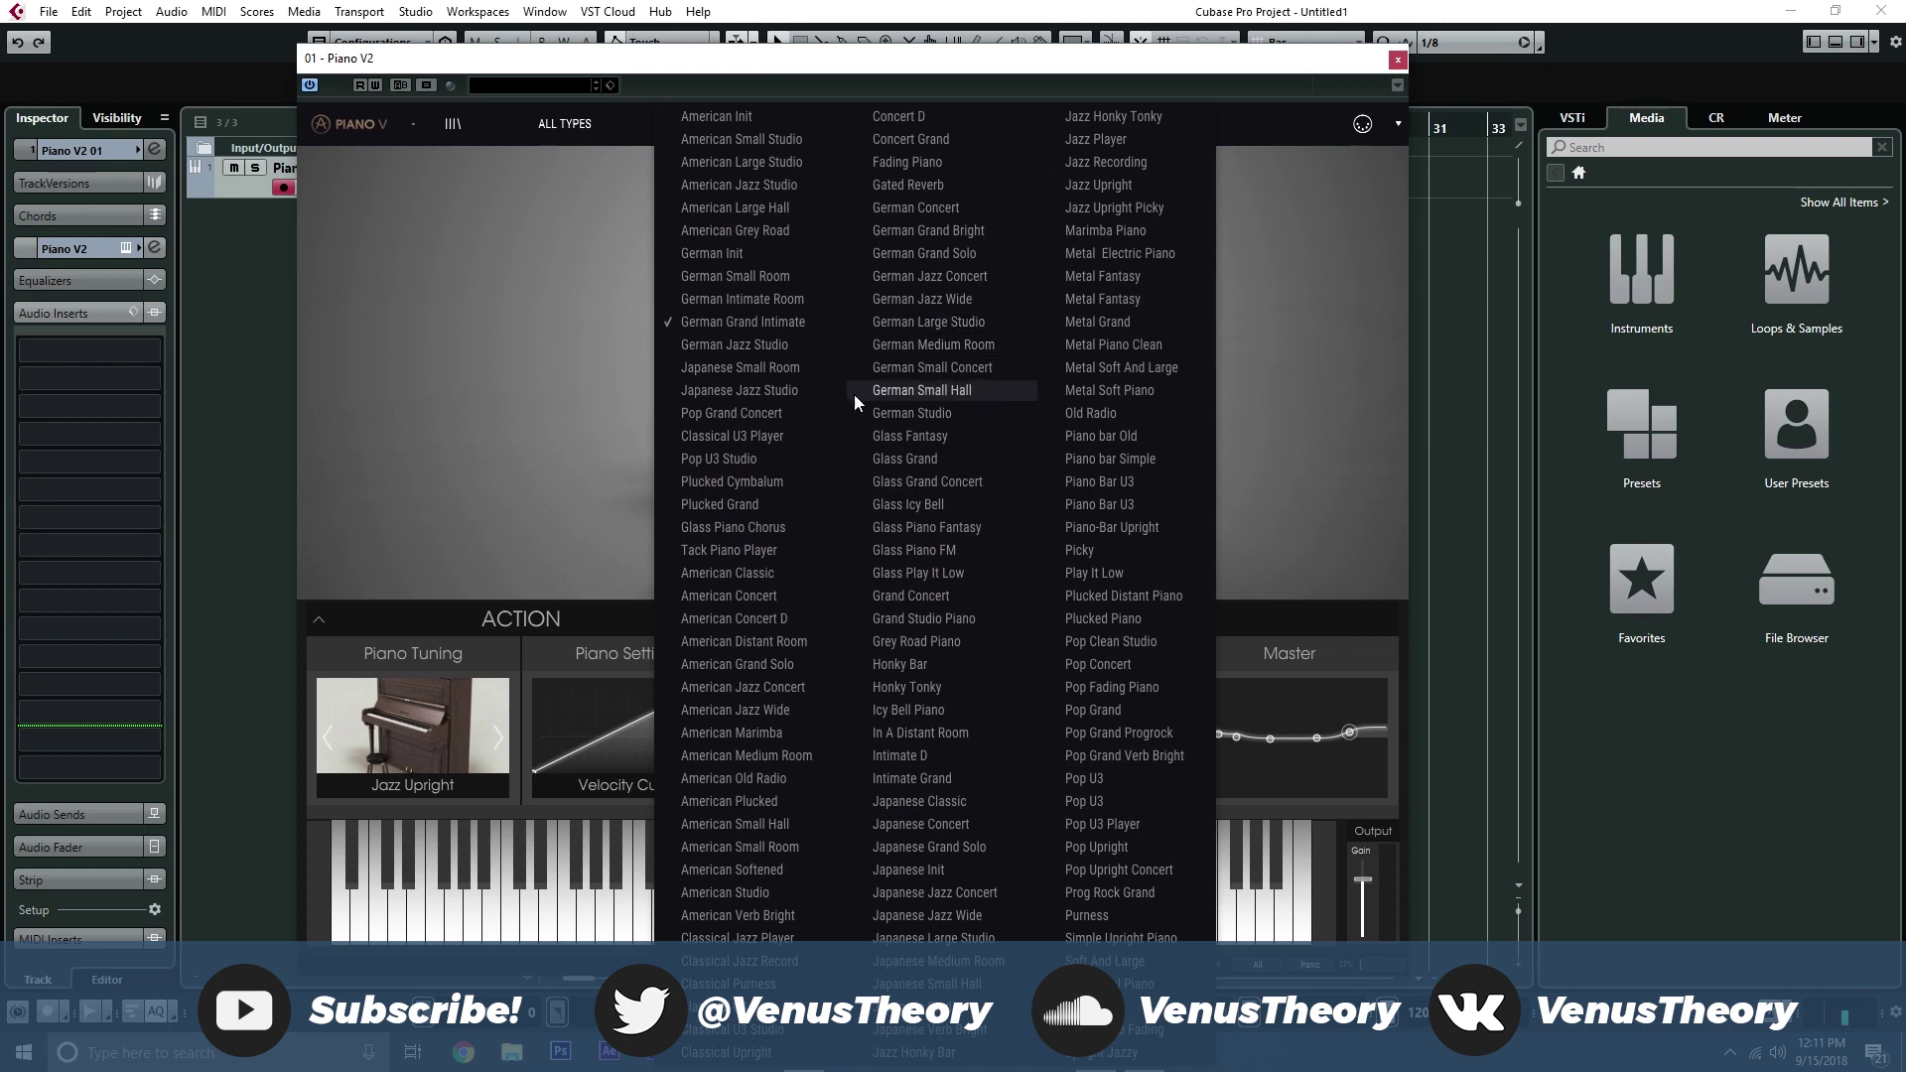
pyautogui.click(791, 481)
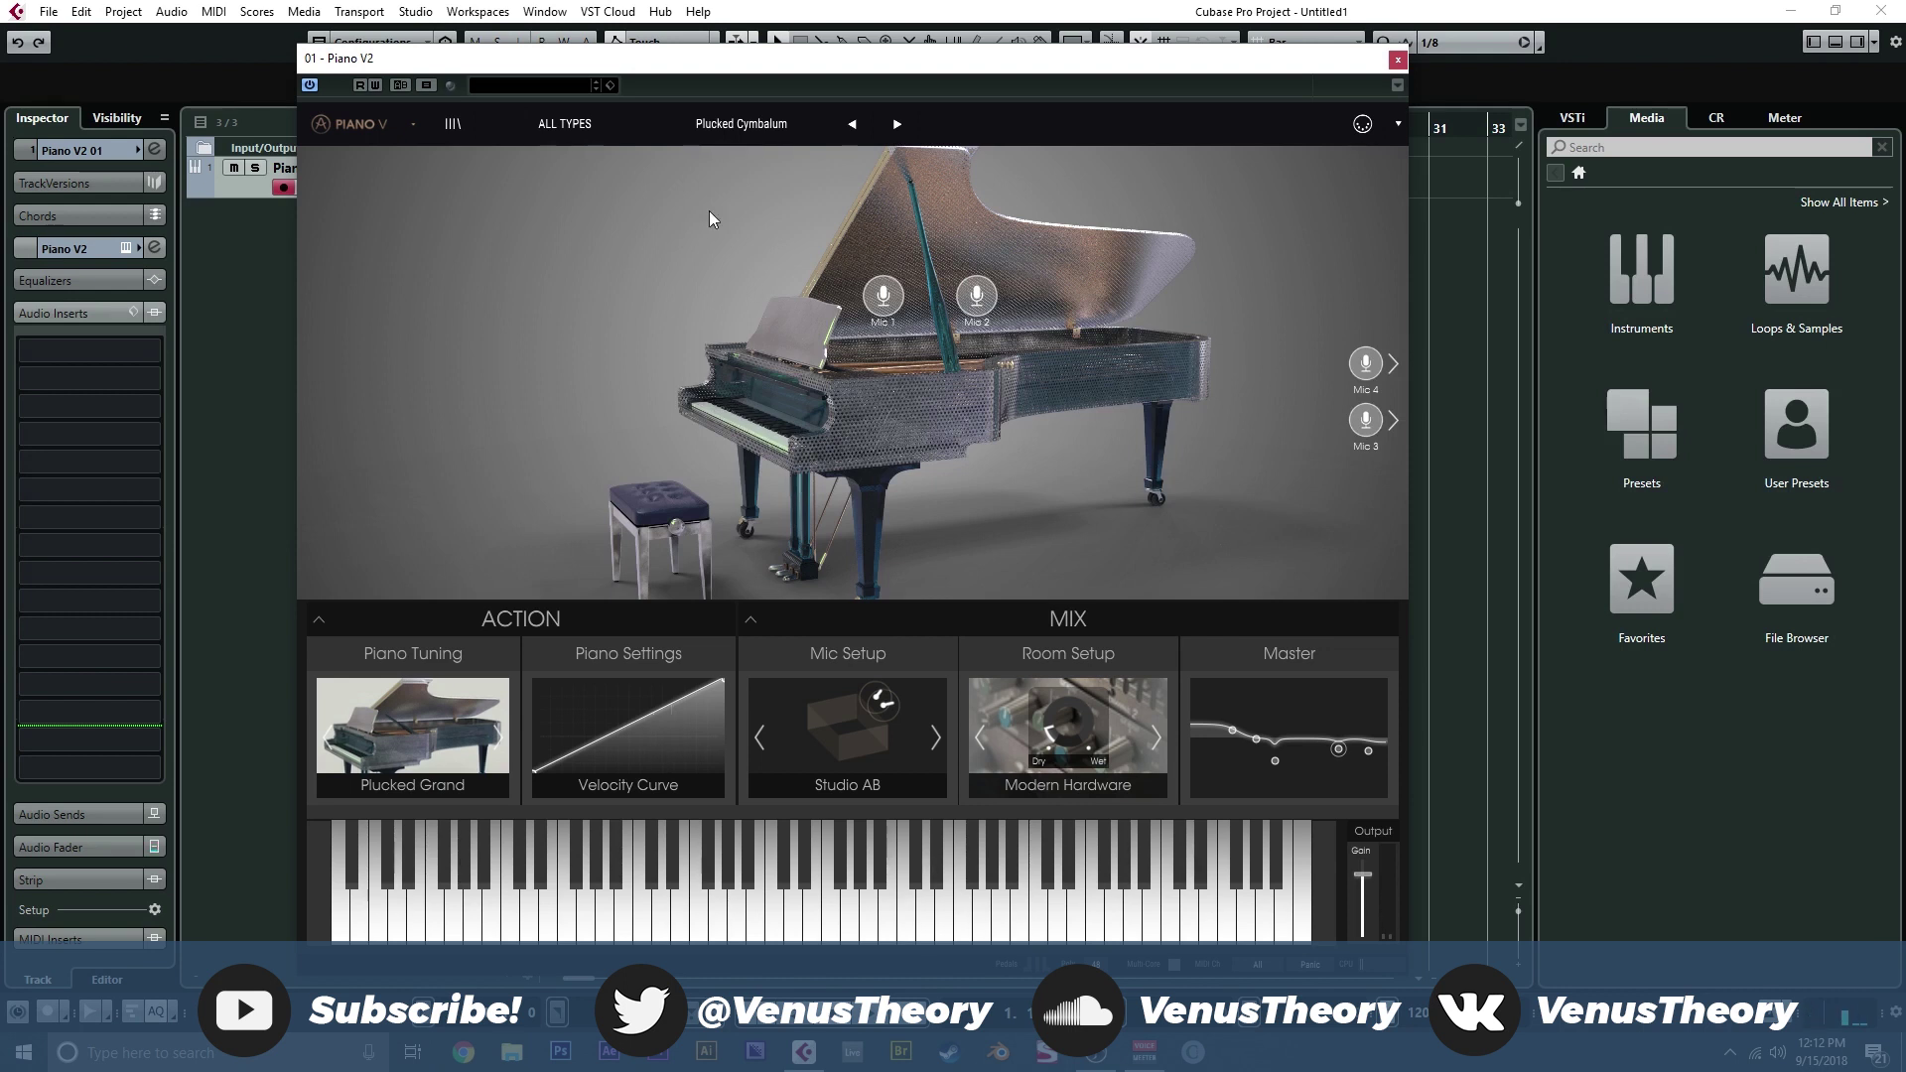
pyautogui.click(747, 125)
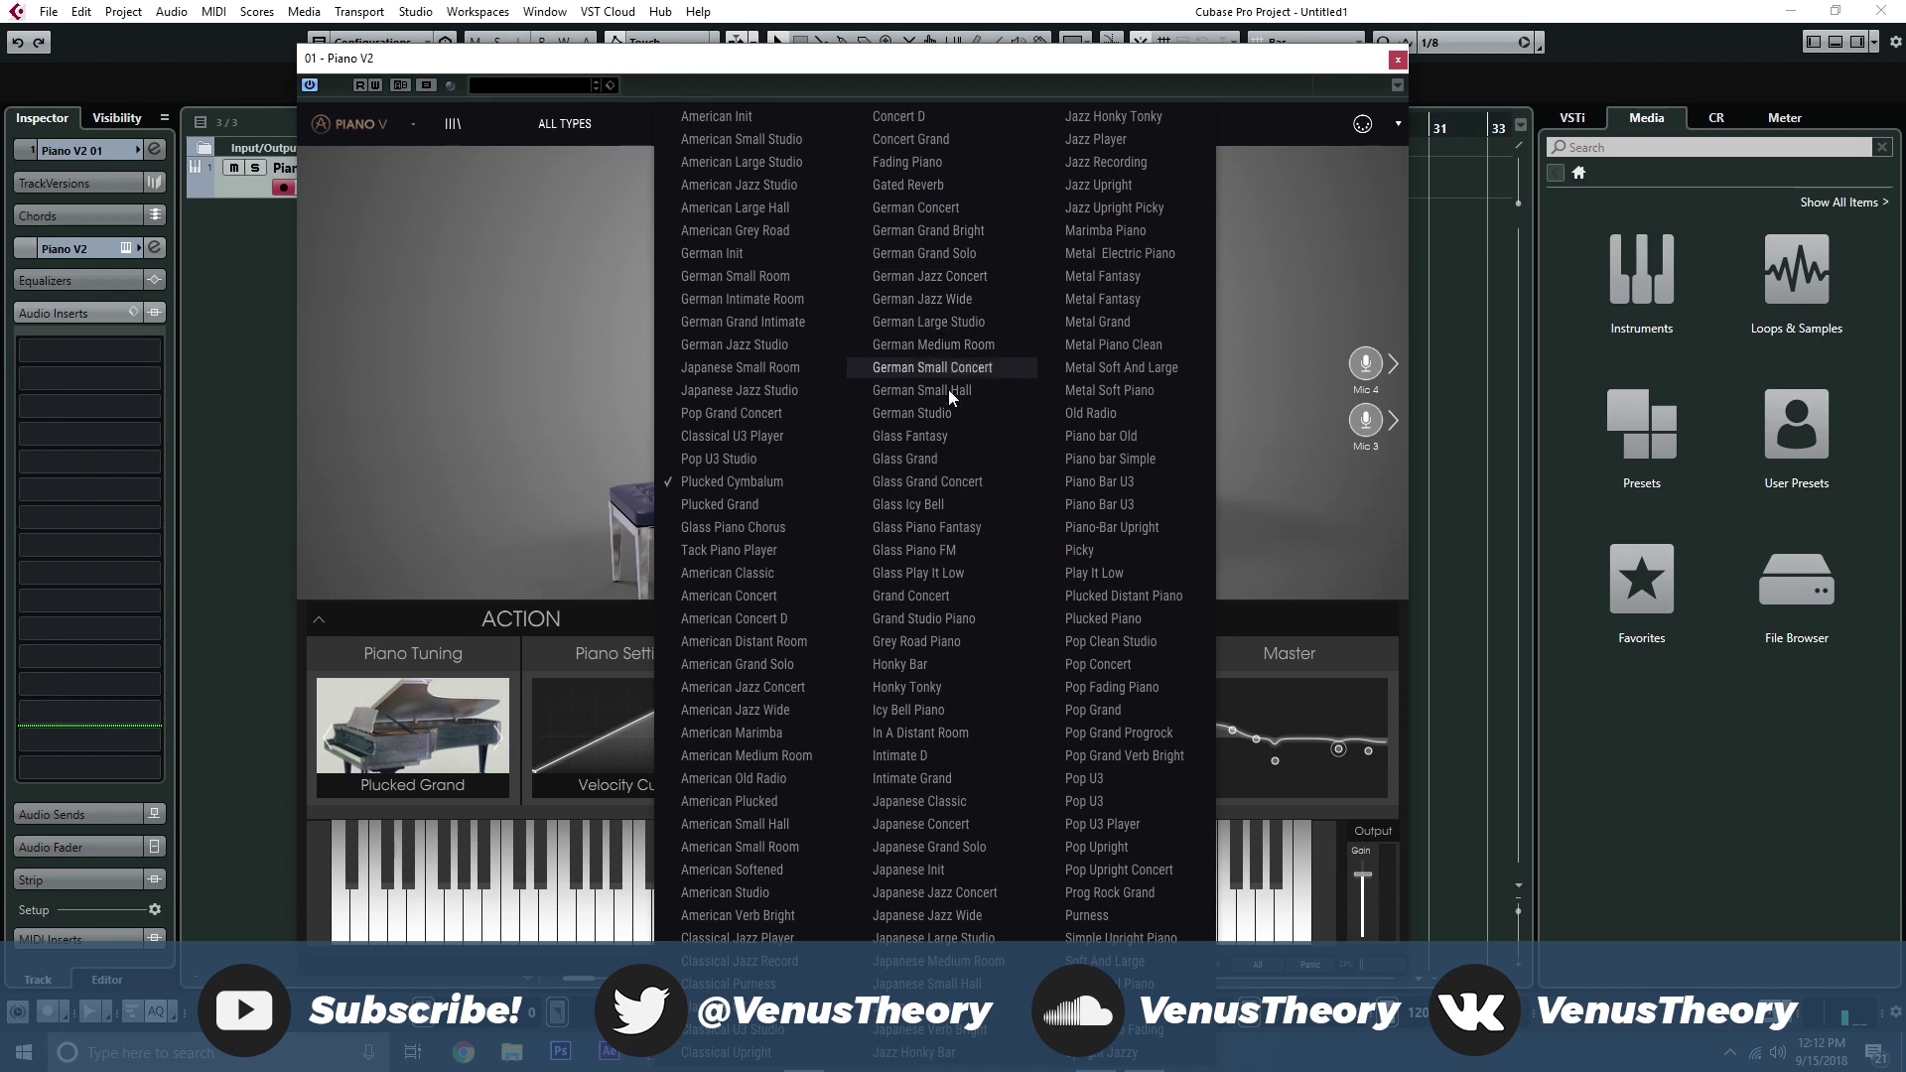
pyautogui.click(961, 462)
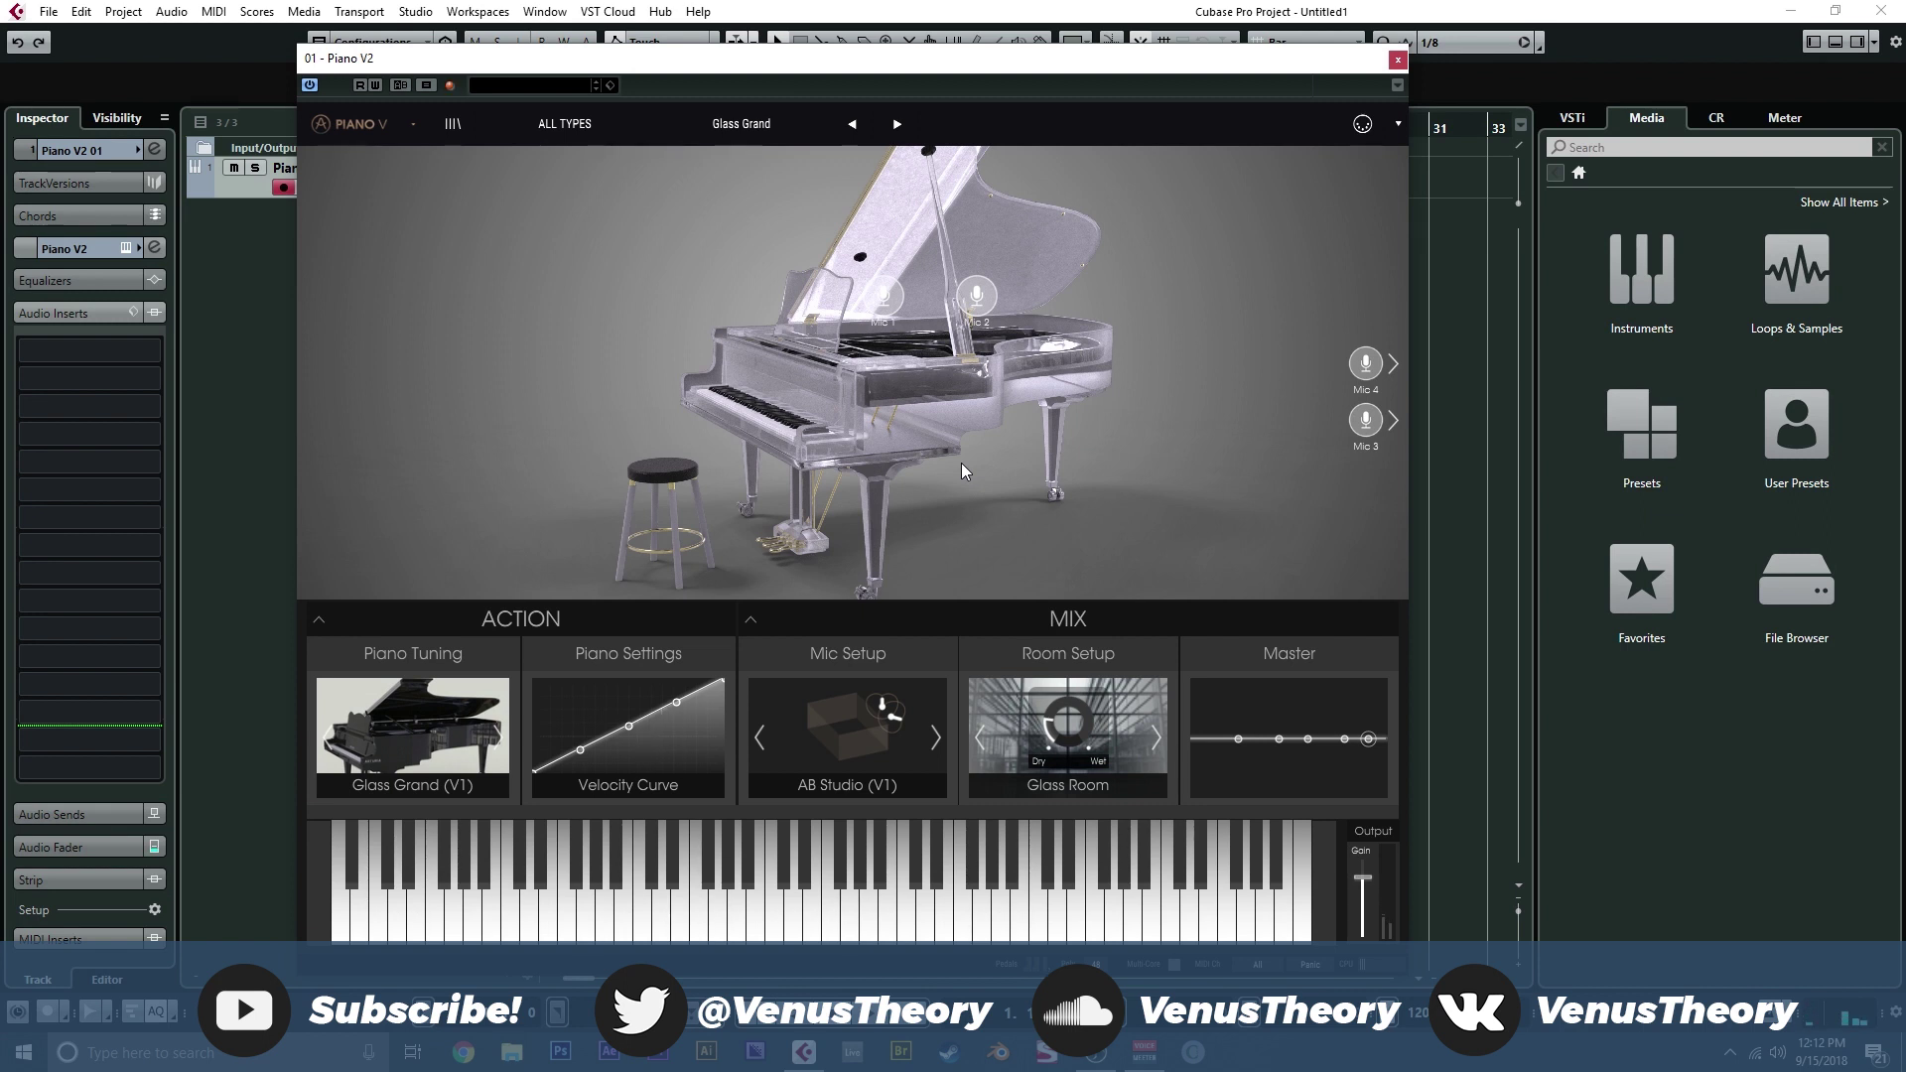
# Step: Load the Metal Grand preset
pyautogui.click(749, 117)
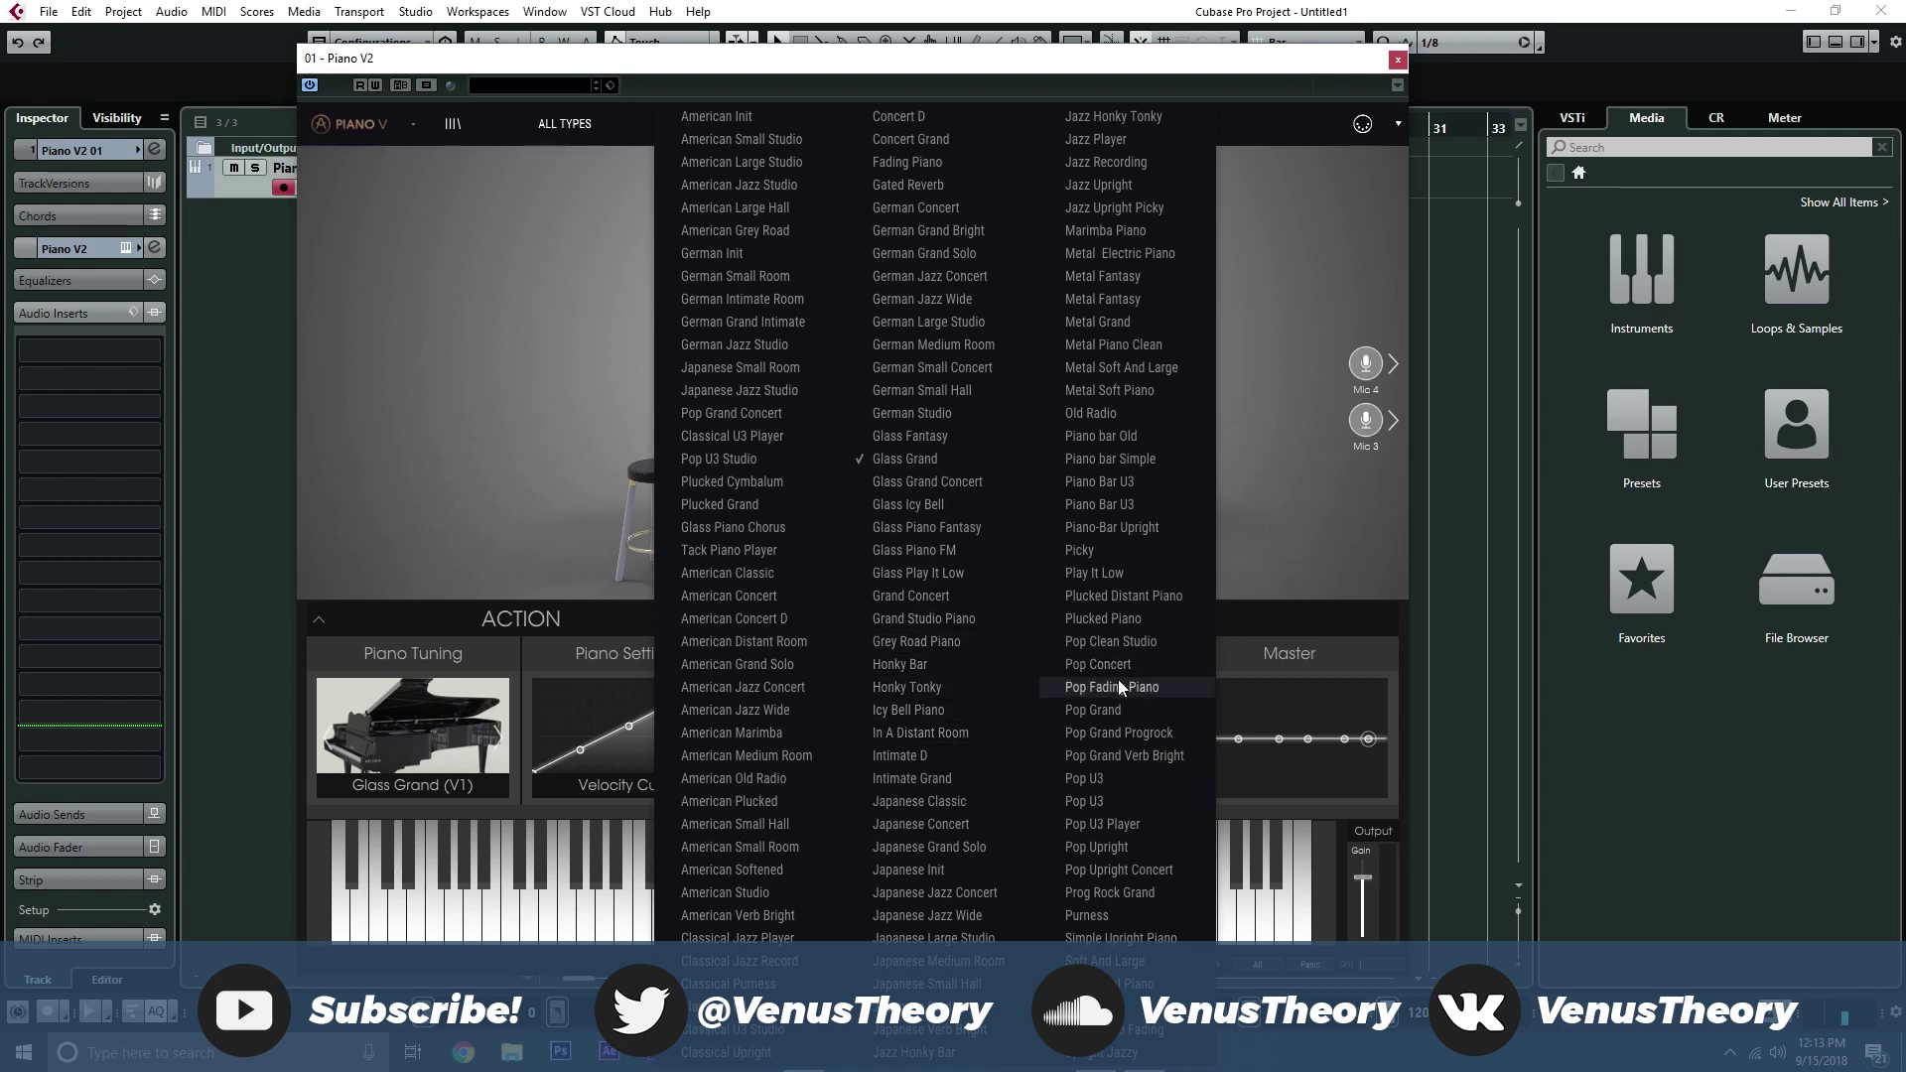
pyautogui.click(1144, 326)
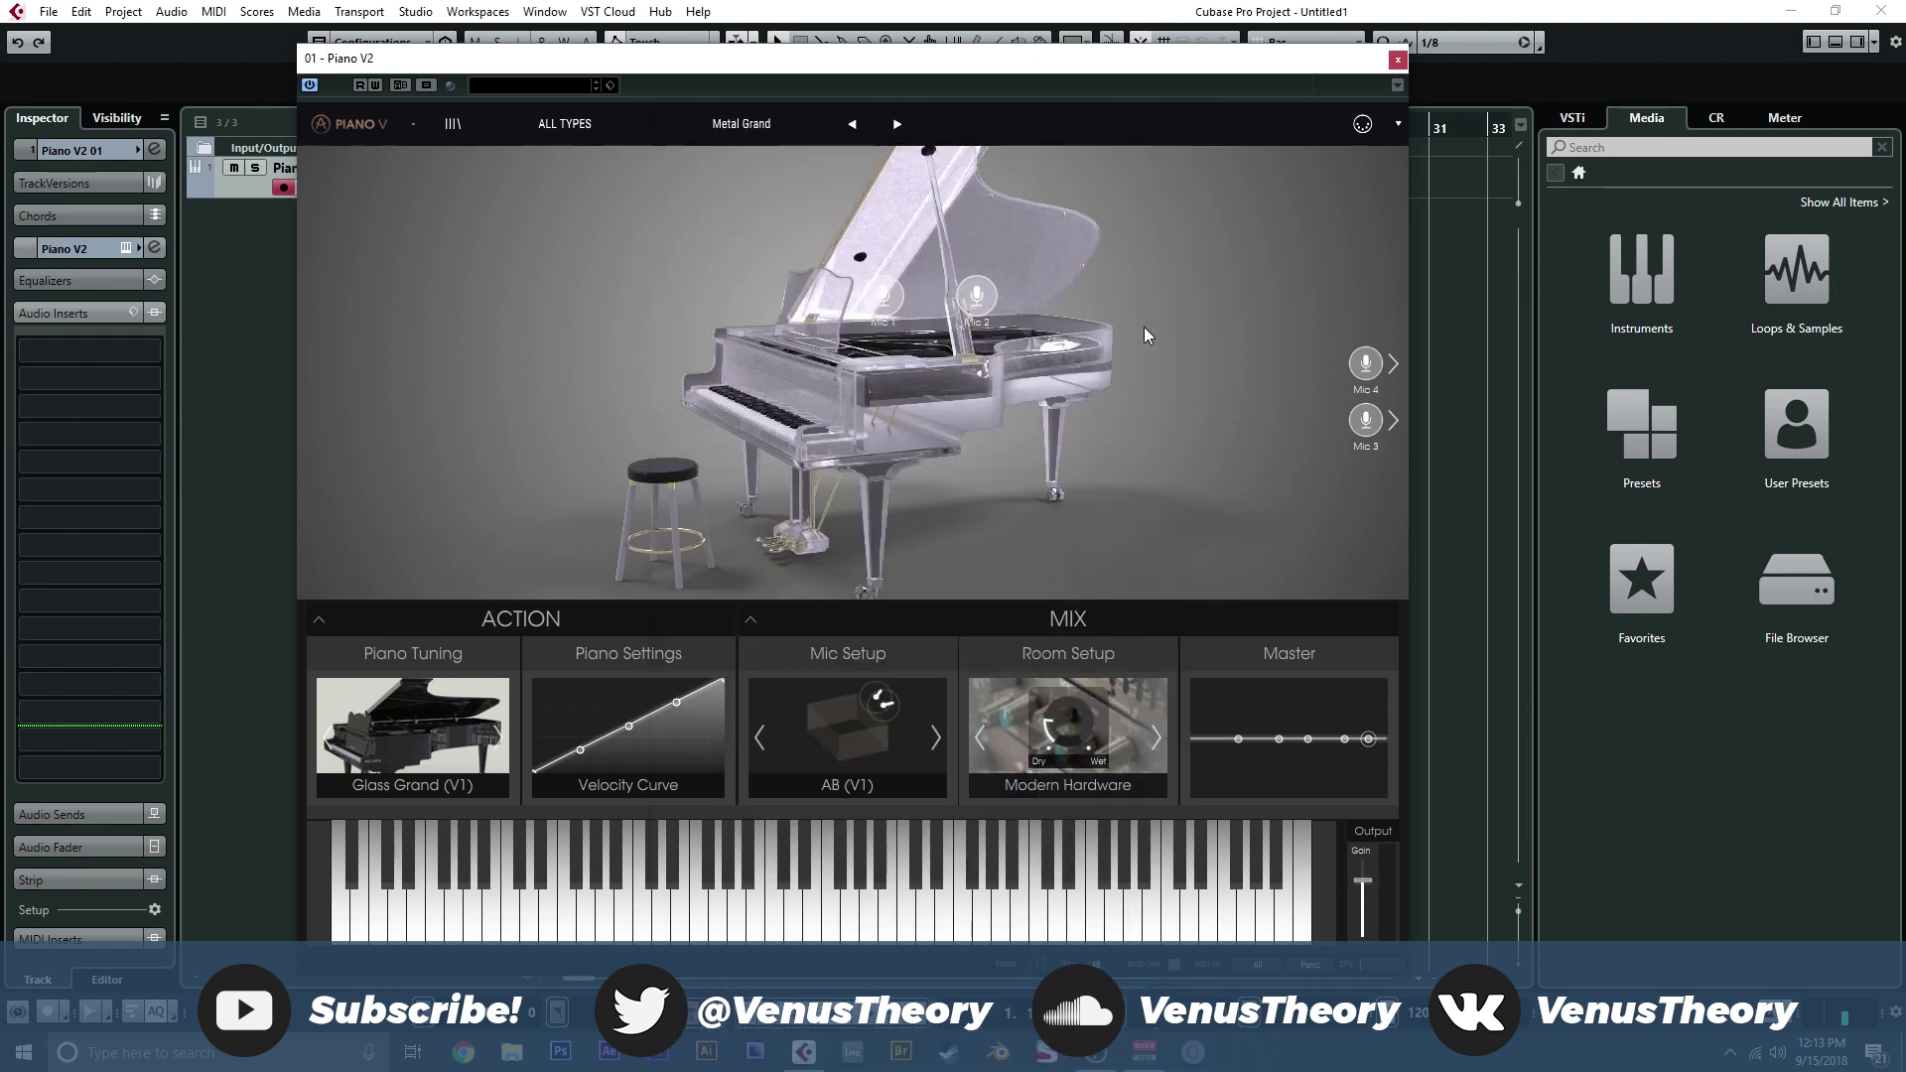
# Step: Refresh the piano view by loading German Studio, reloading Metal Grand, and stepping one preset forward and back
pyautogui.click(725, 129)
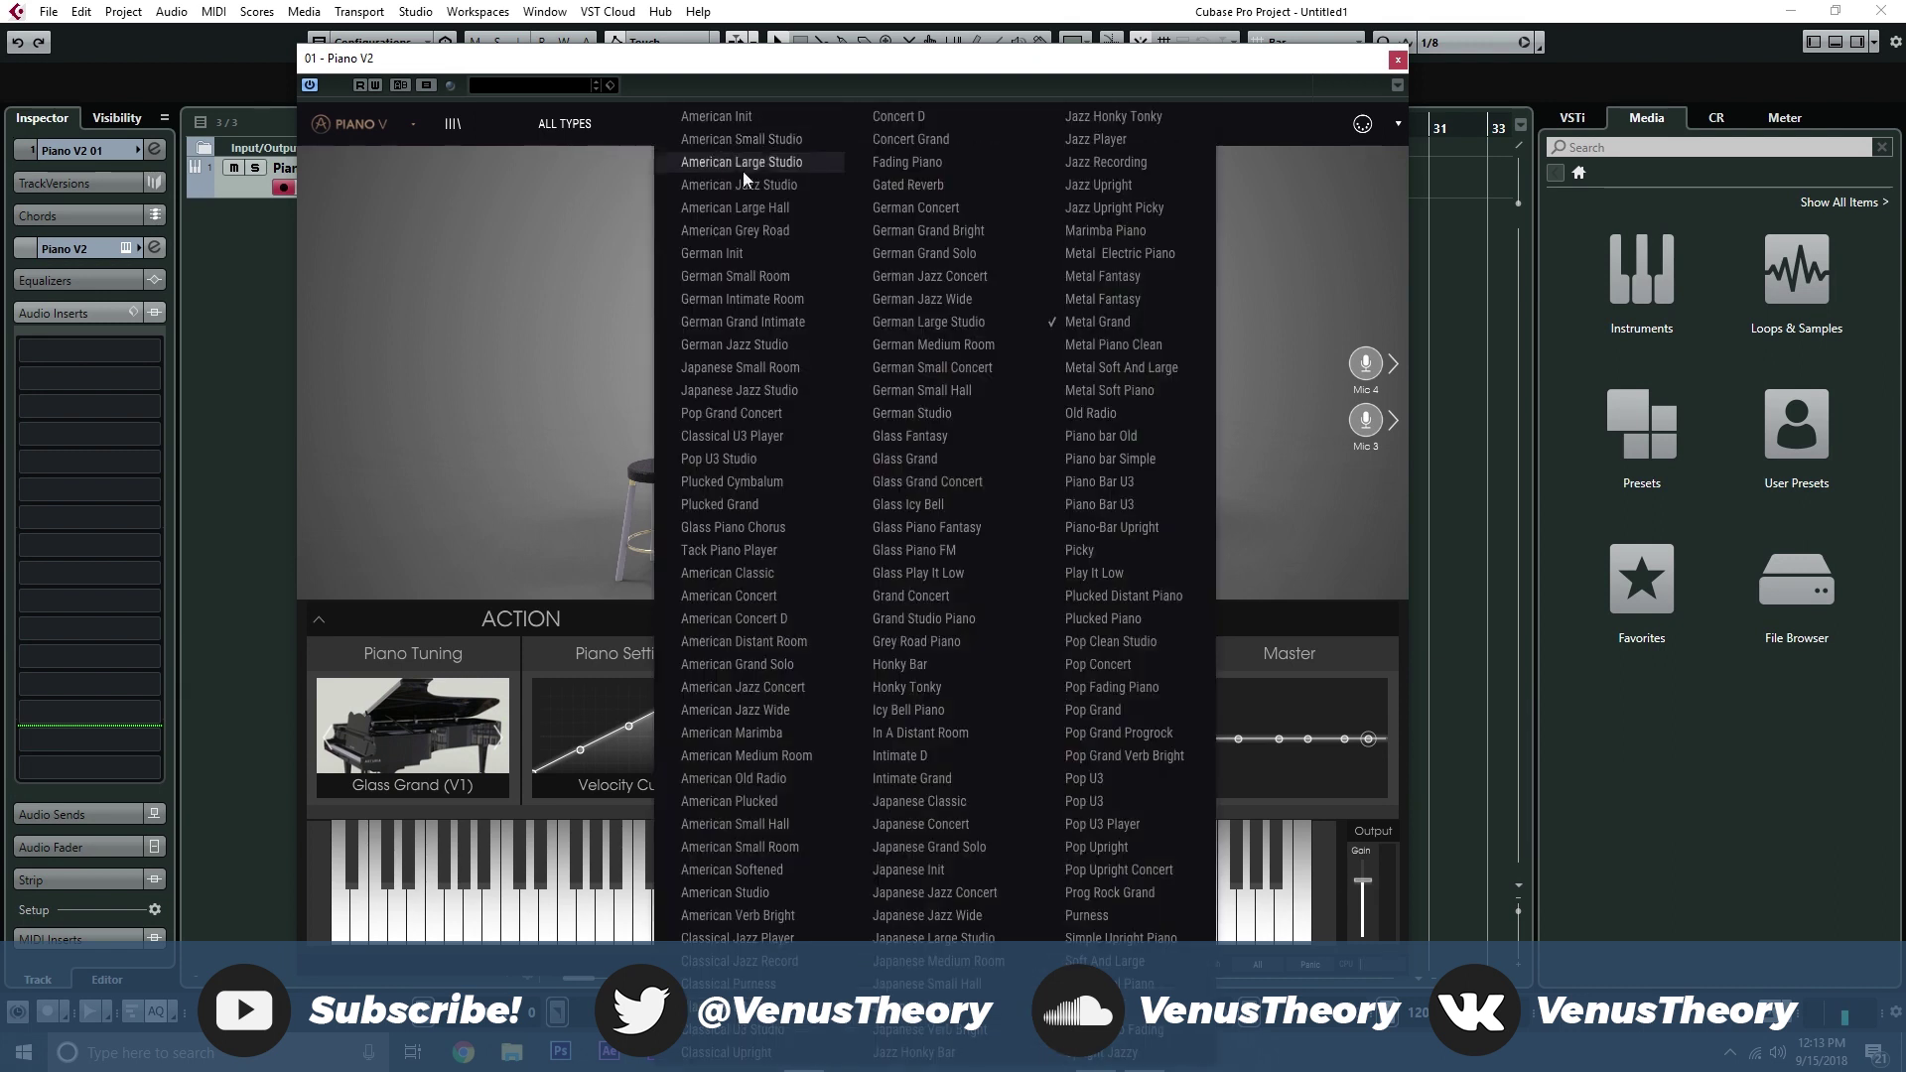
pyautogui.click(897, 425)
pyautogui.click(760, 122)
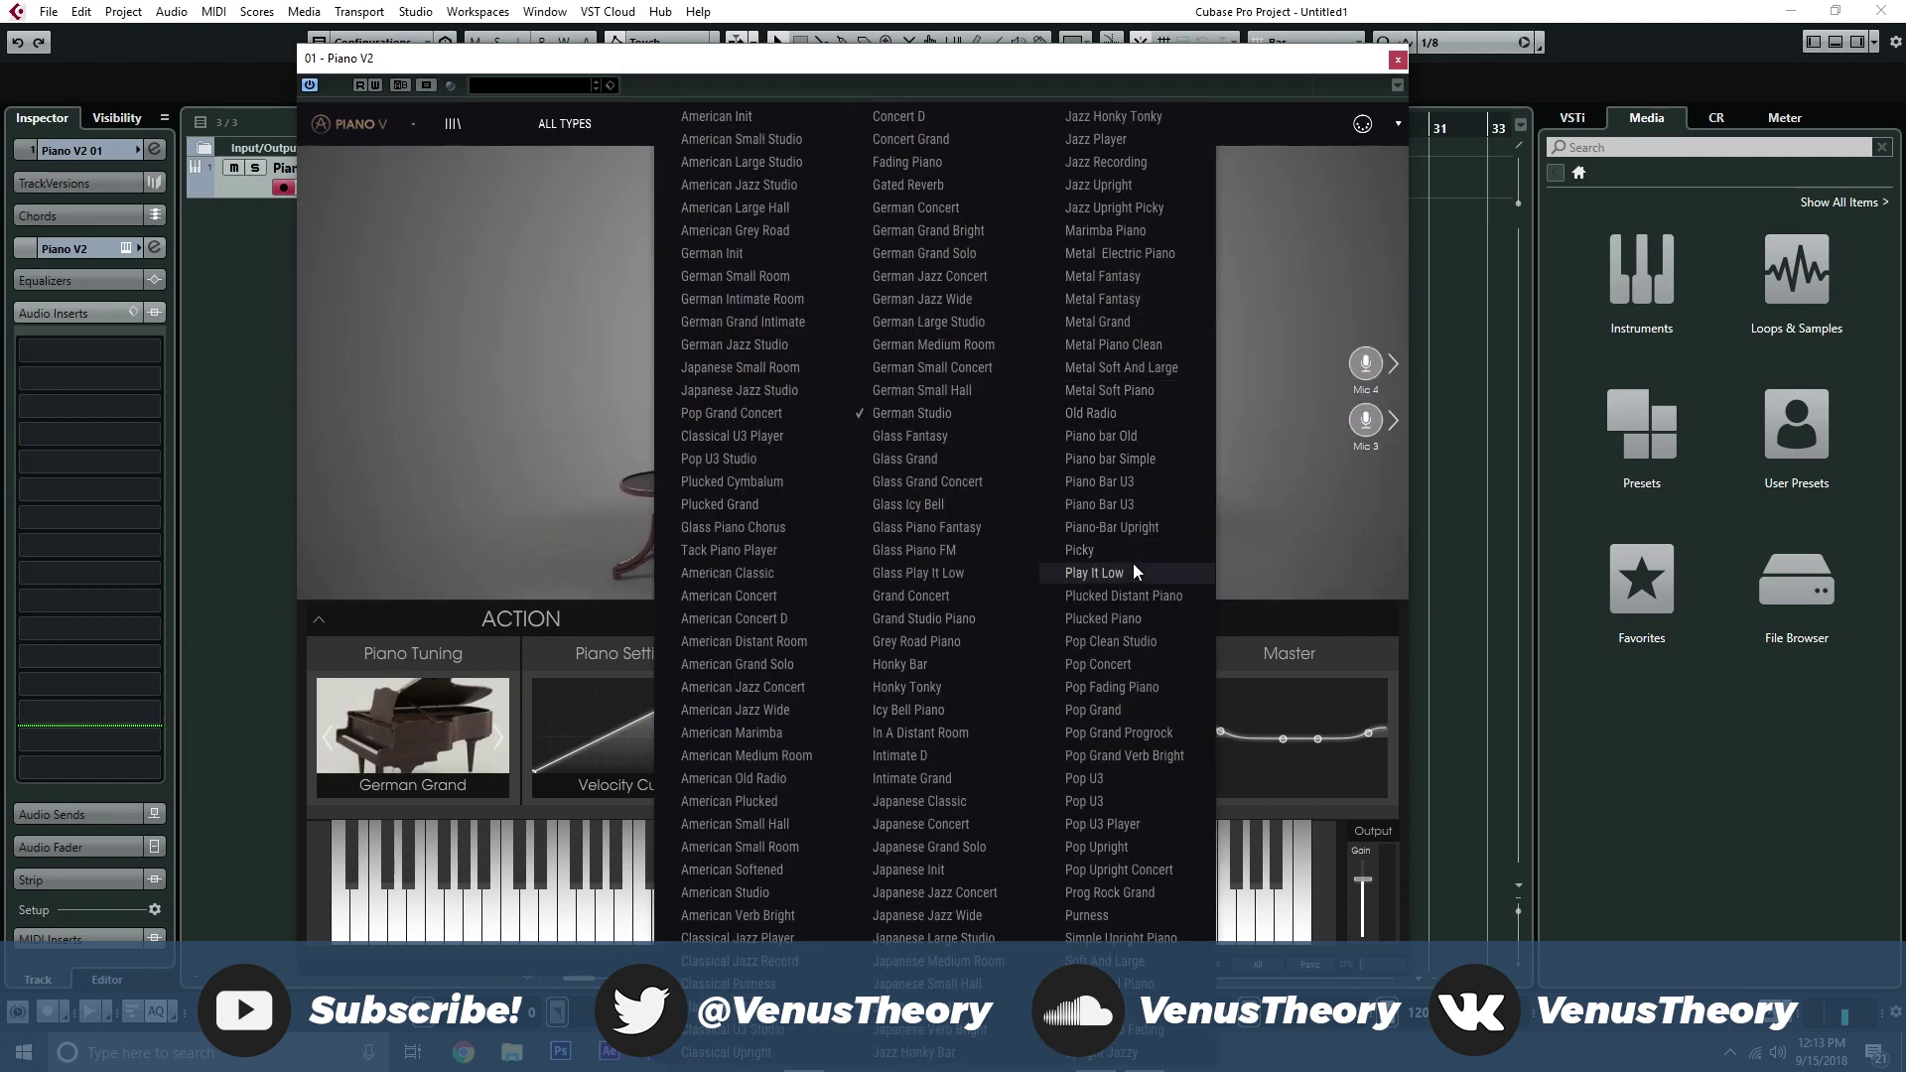
pyautogui.press('Escape')
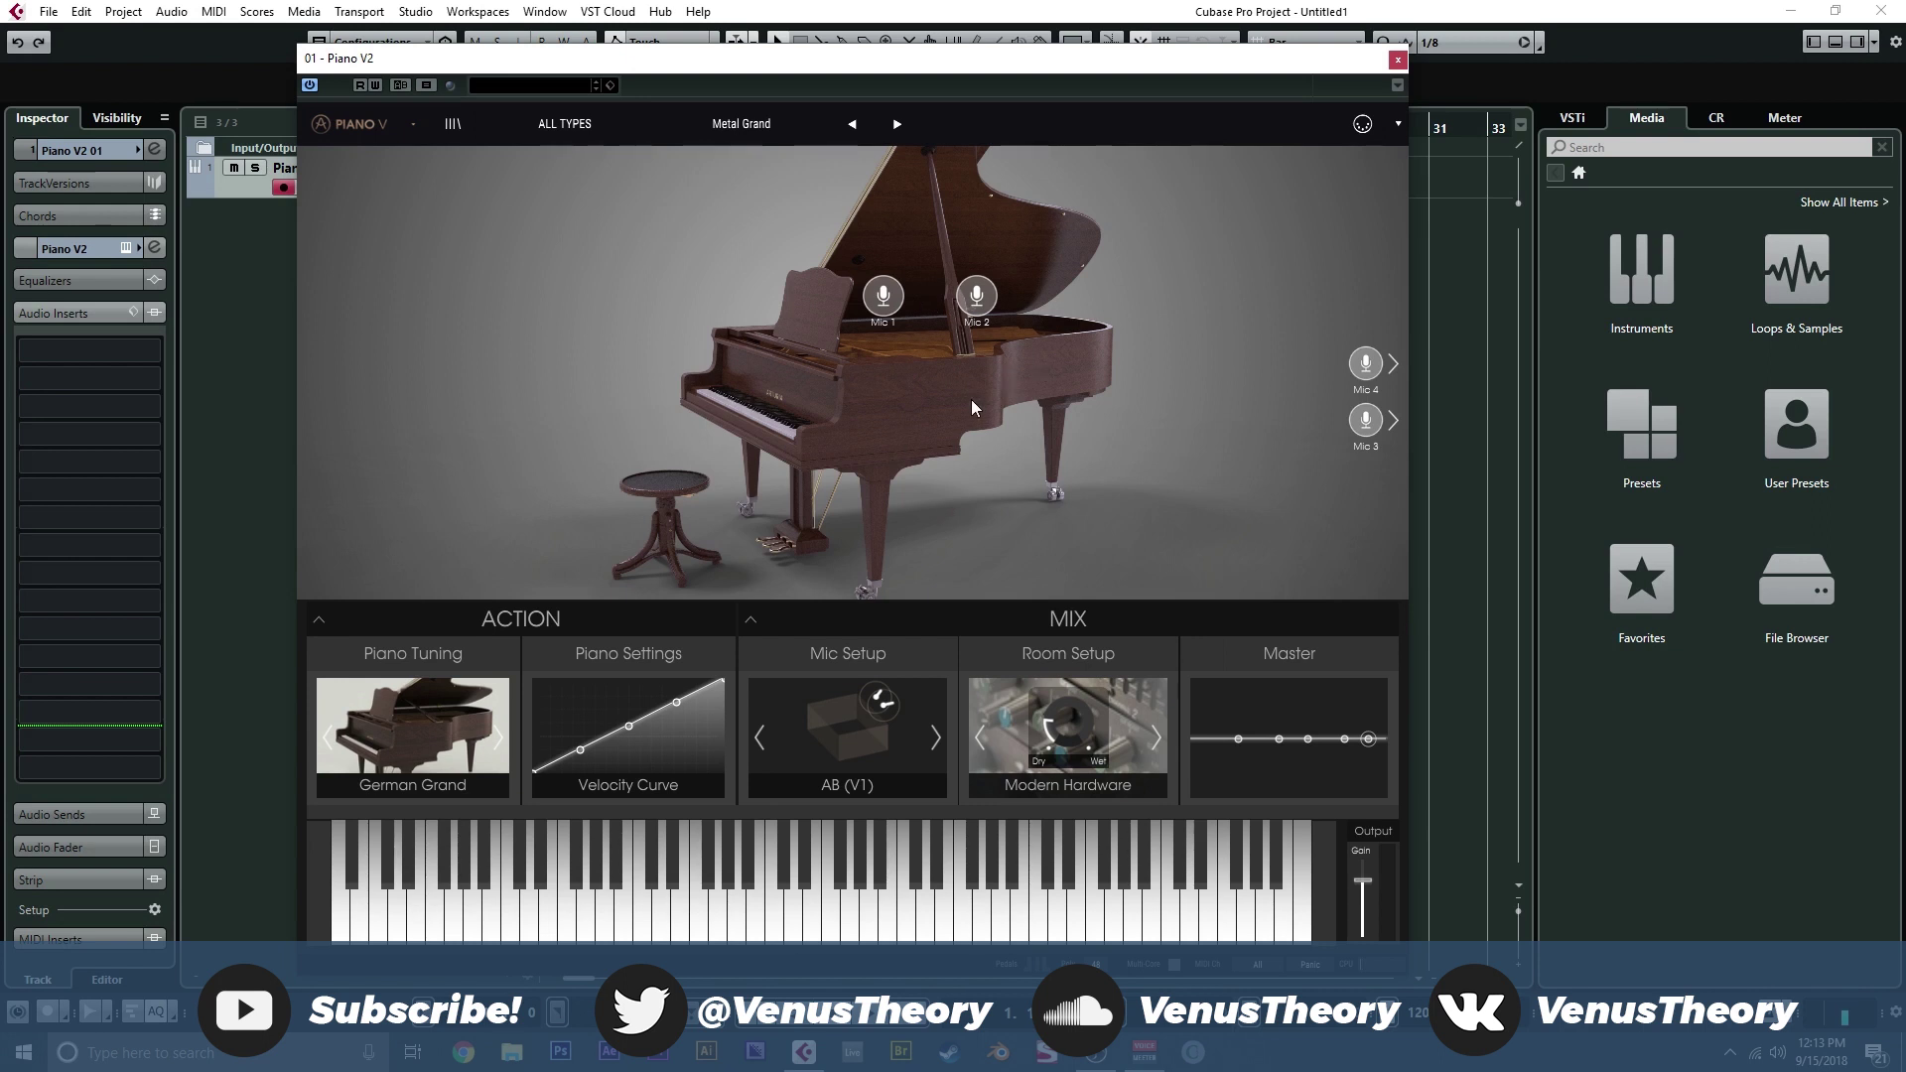
pyautogui.click(897, 125)
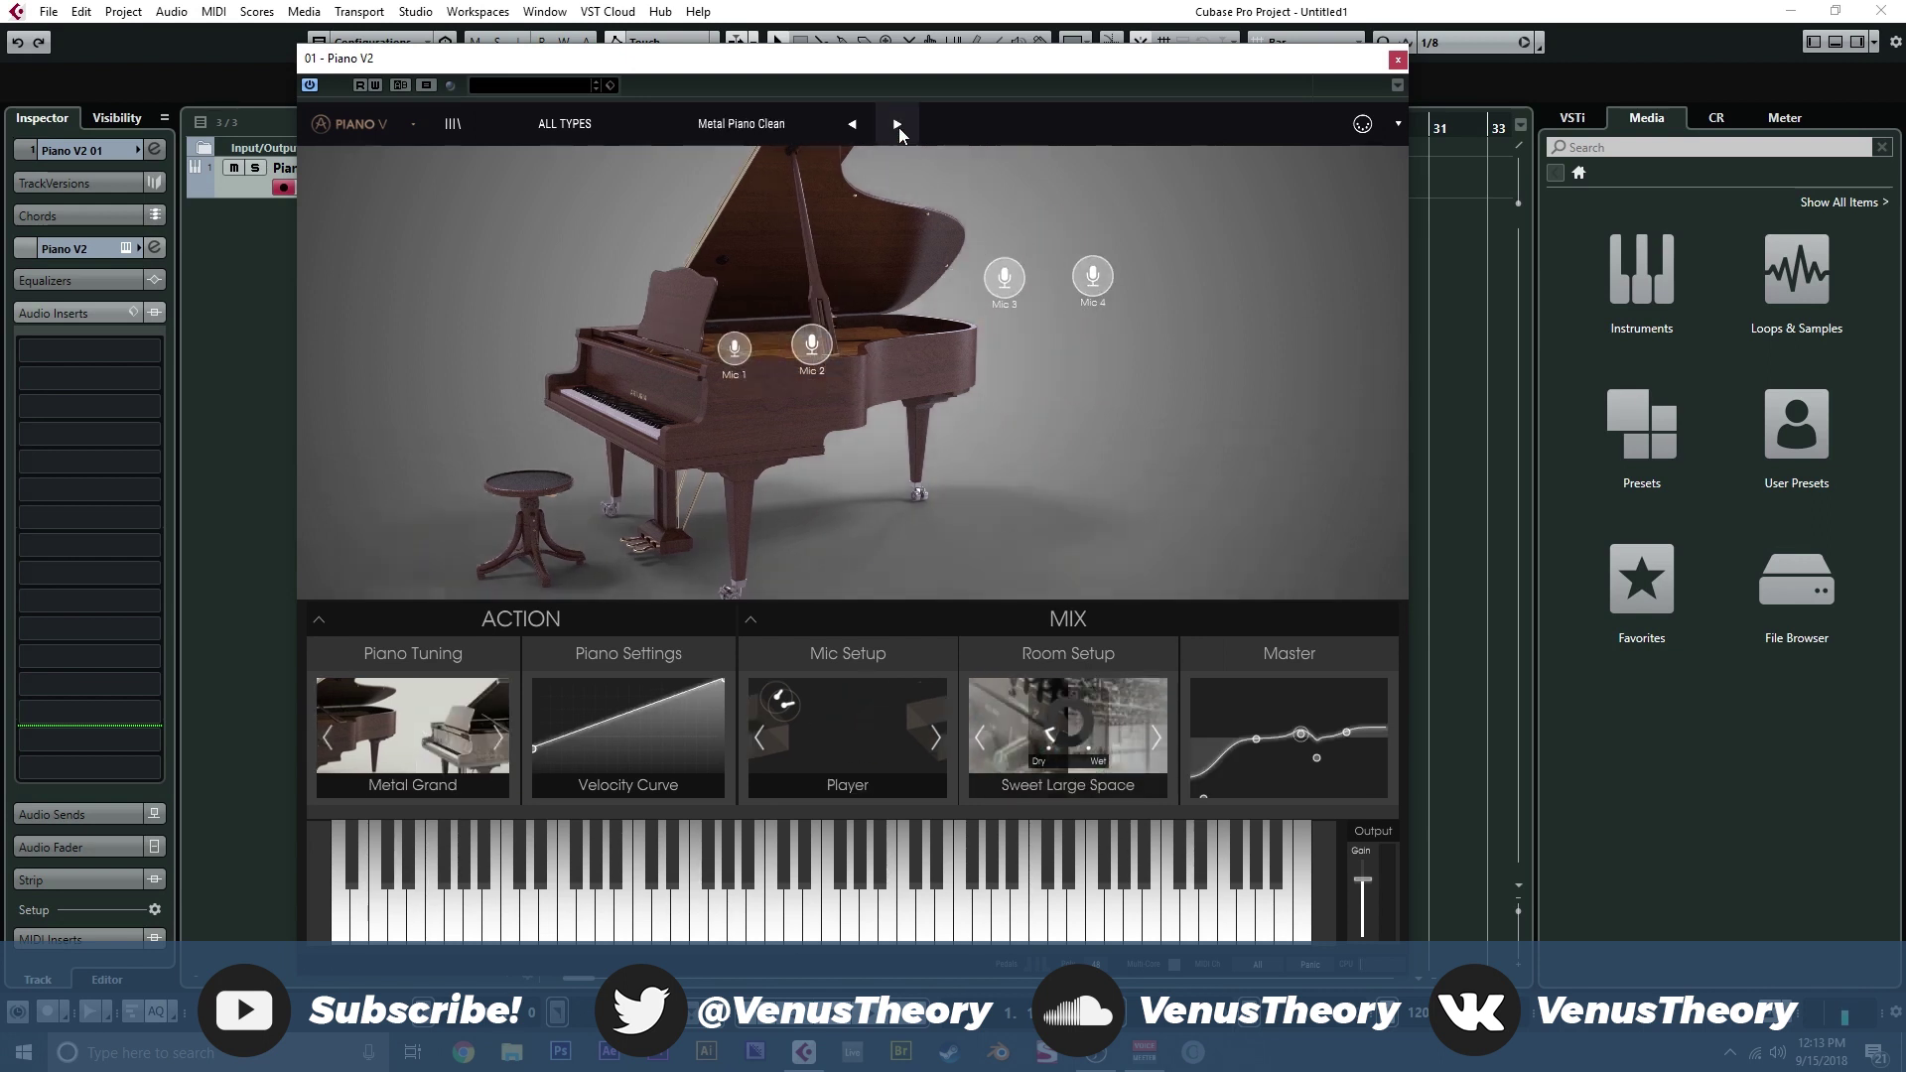
pyautogui.click(858, 125)
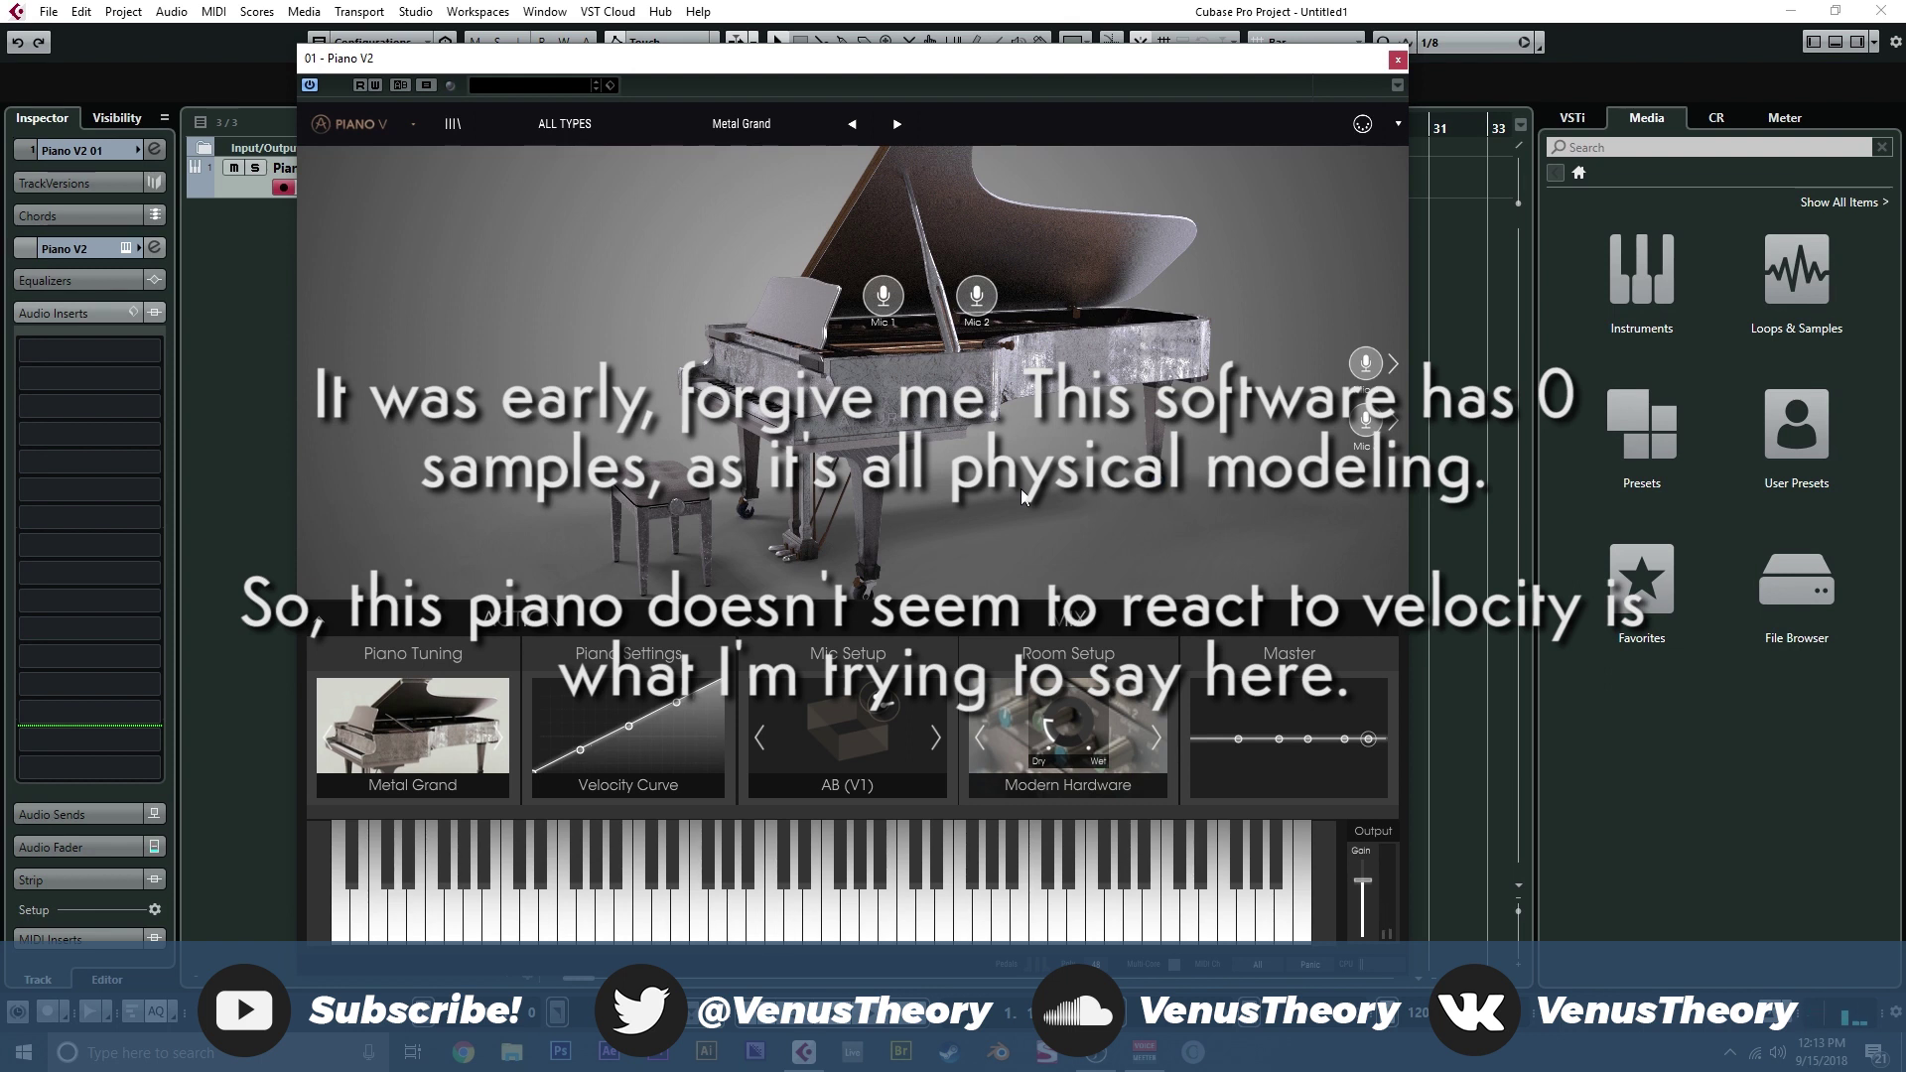
# Step: Audition the Pop Clean Studio preset, followed by the Pop Grand preset
pyautogui.click(709, 145)
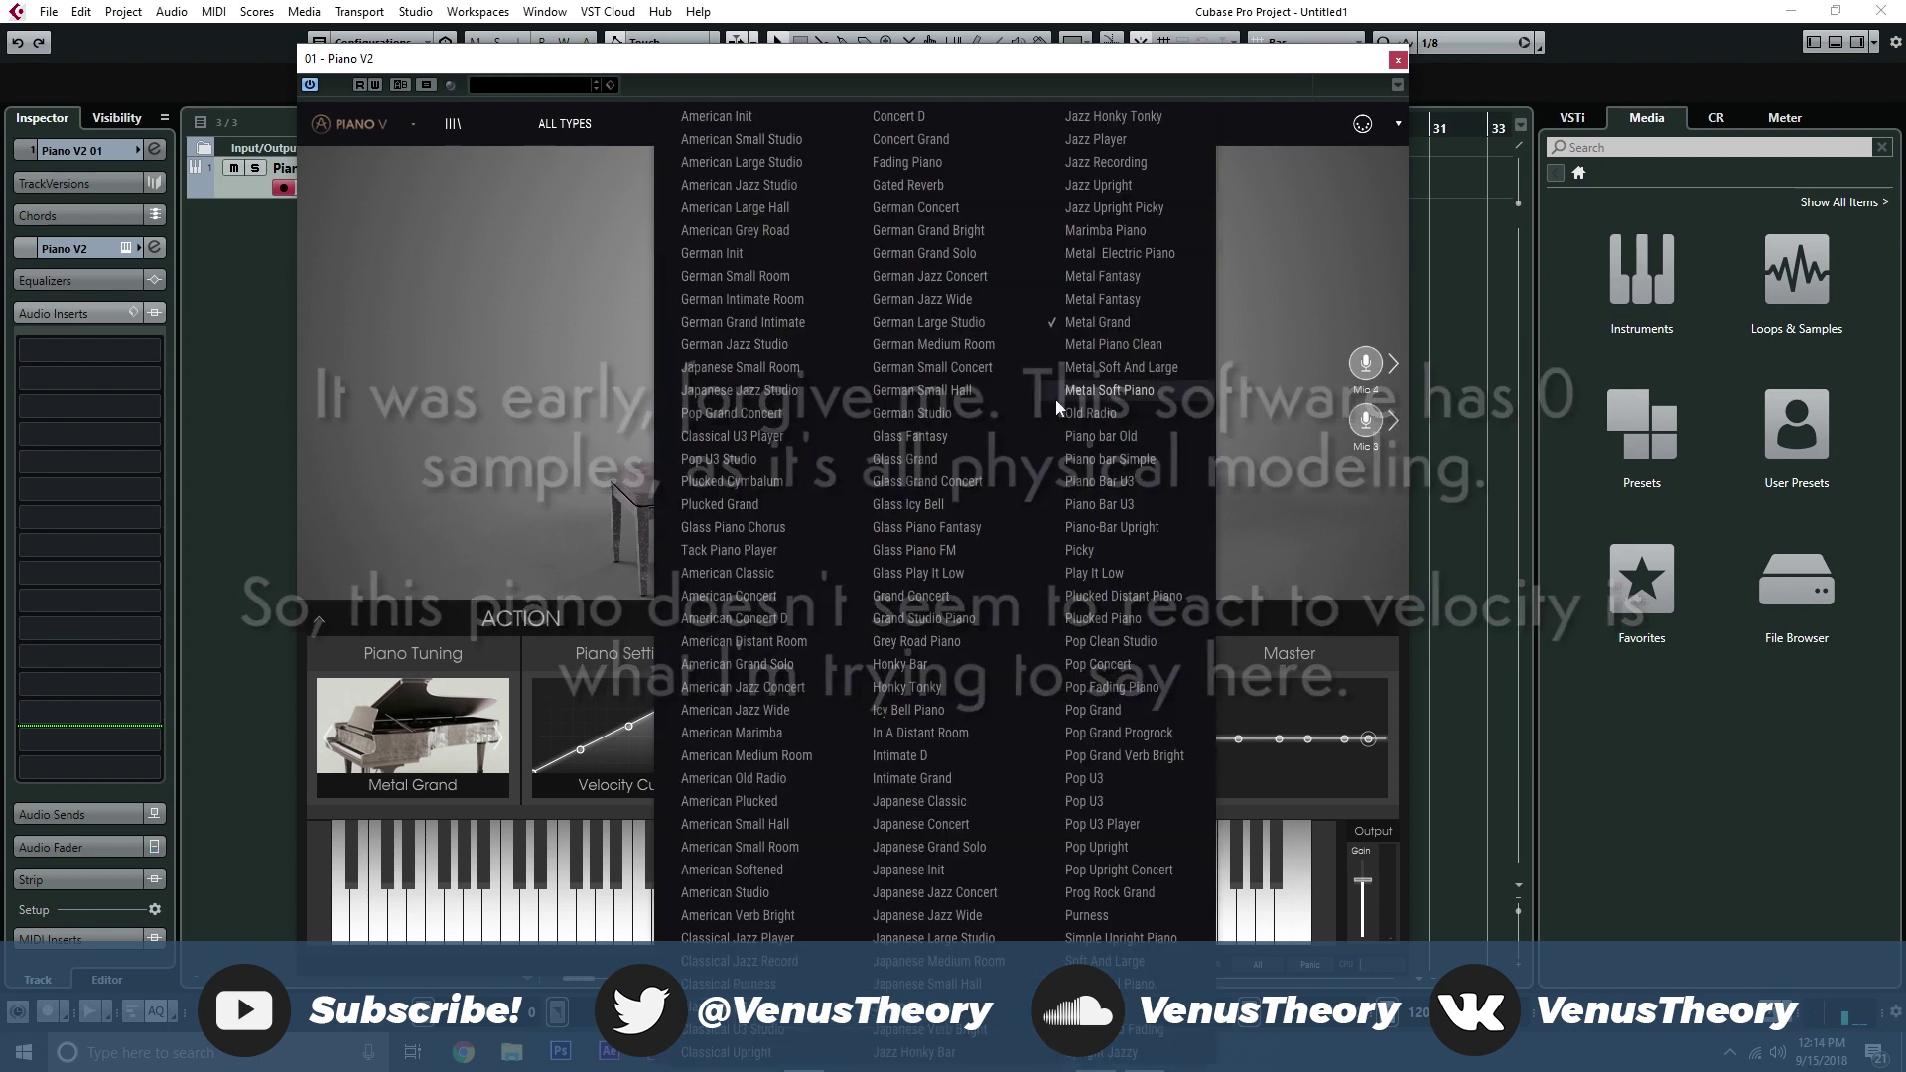
pyautogui.click(1138, 650)
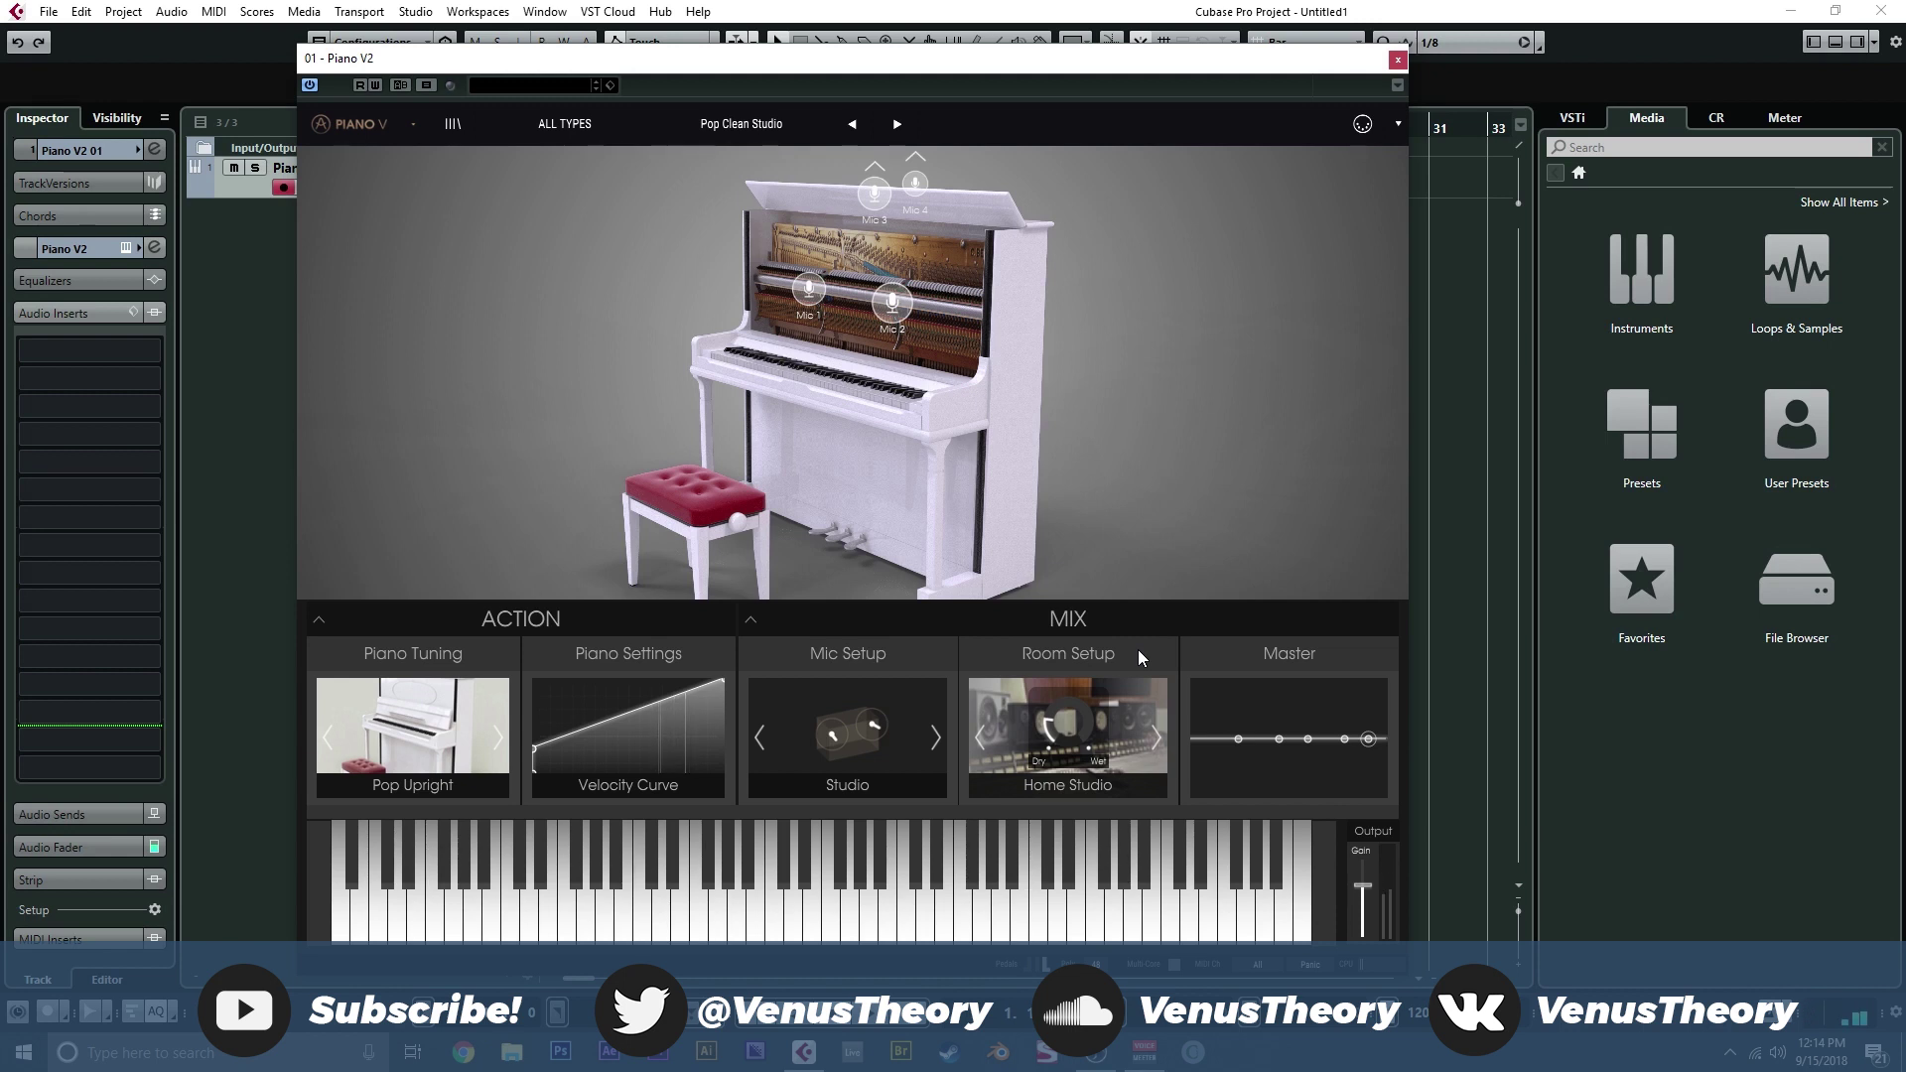
pyautogui.click(819, 128)
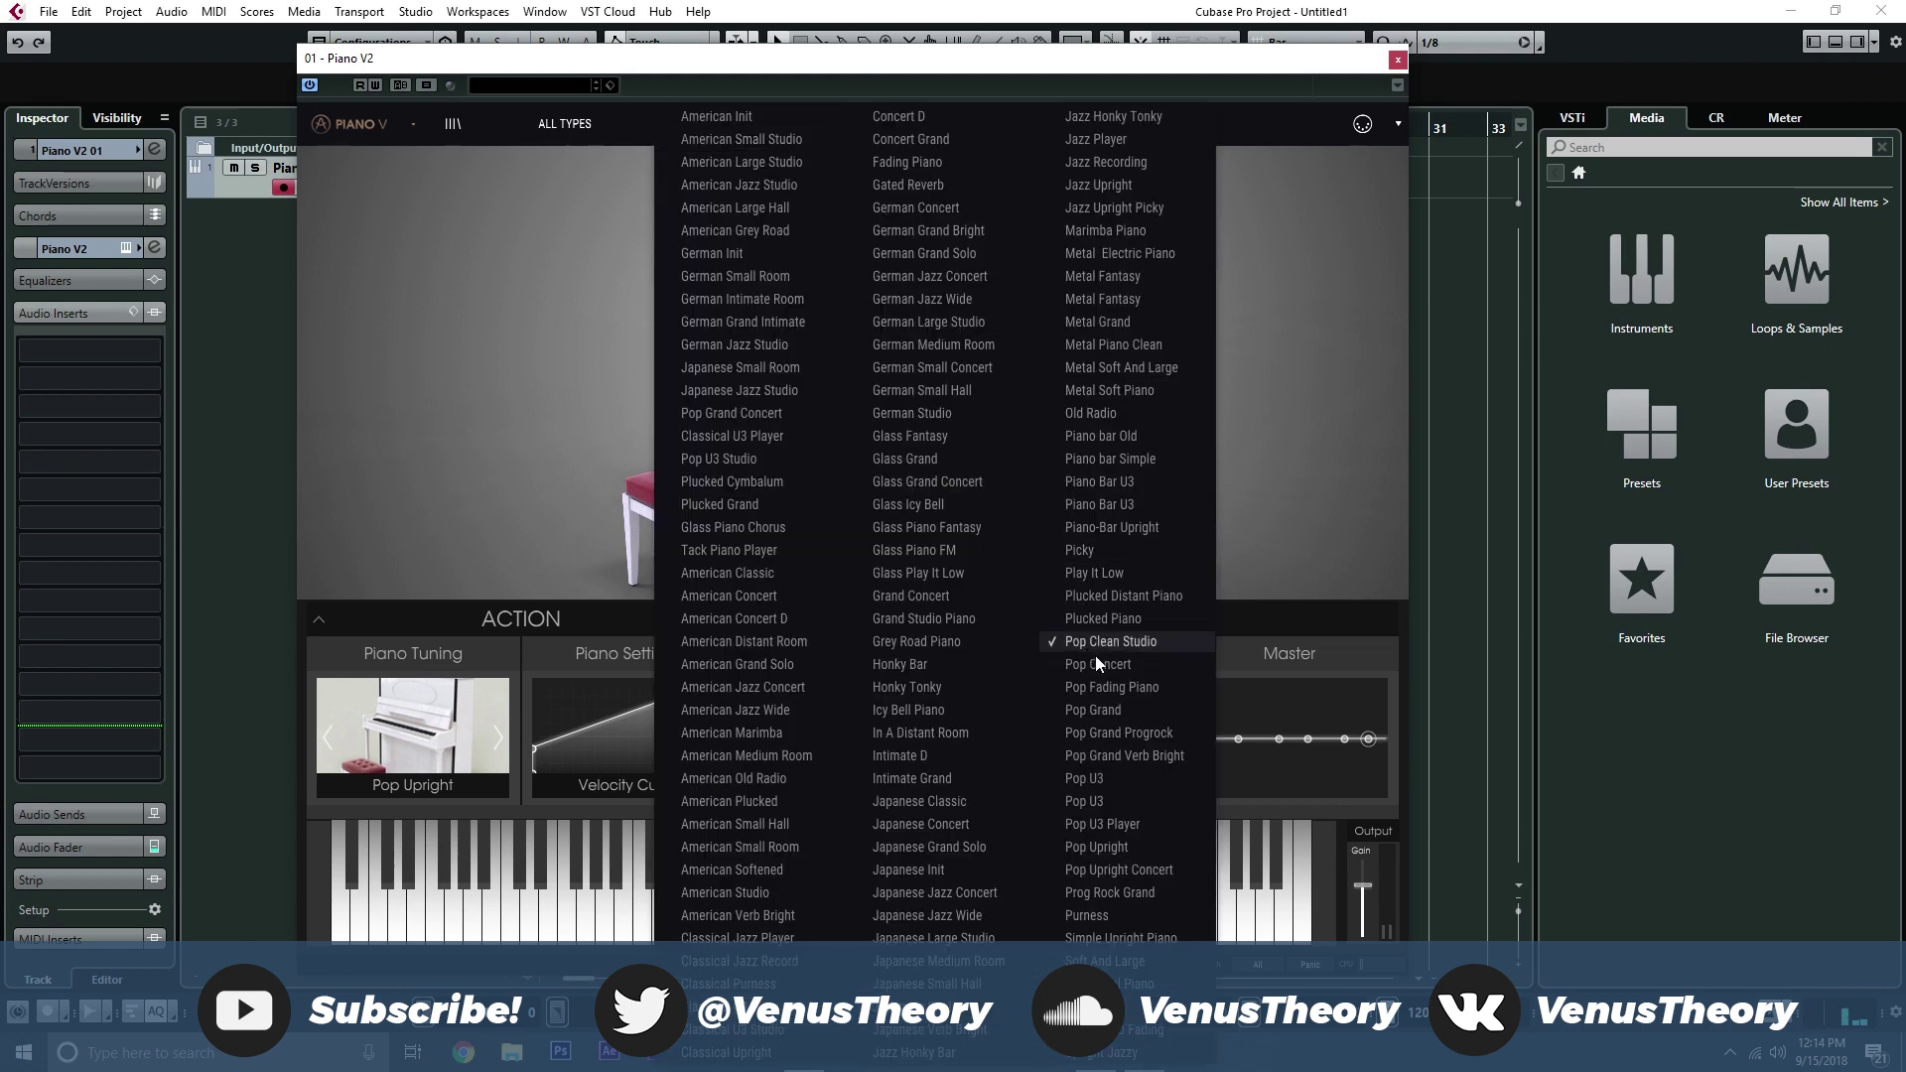
pyautogui.click(1132, 711)
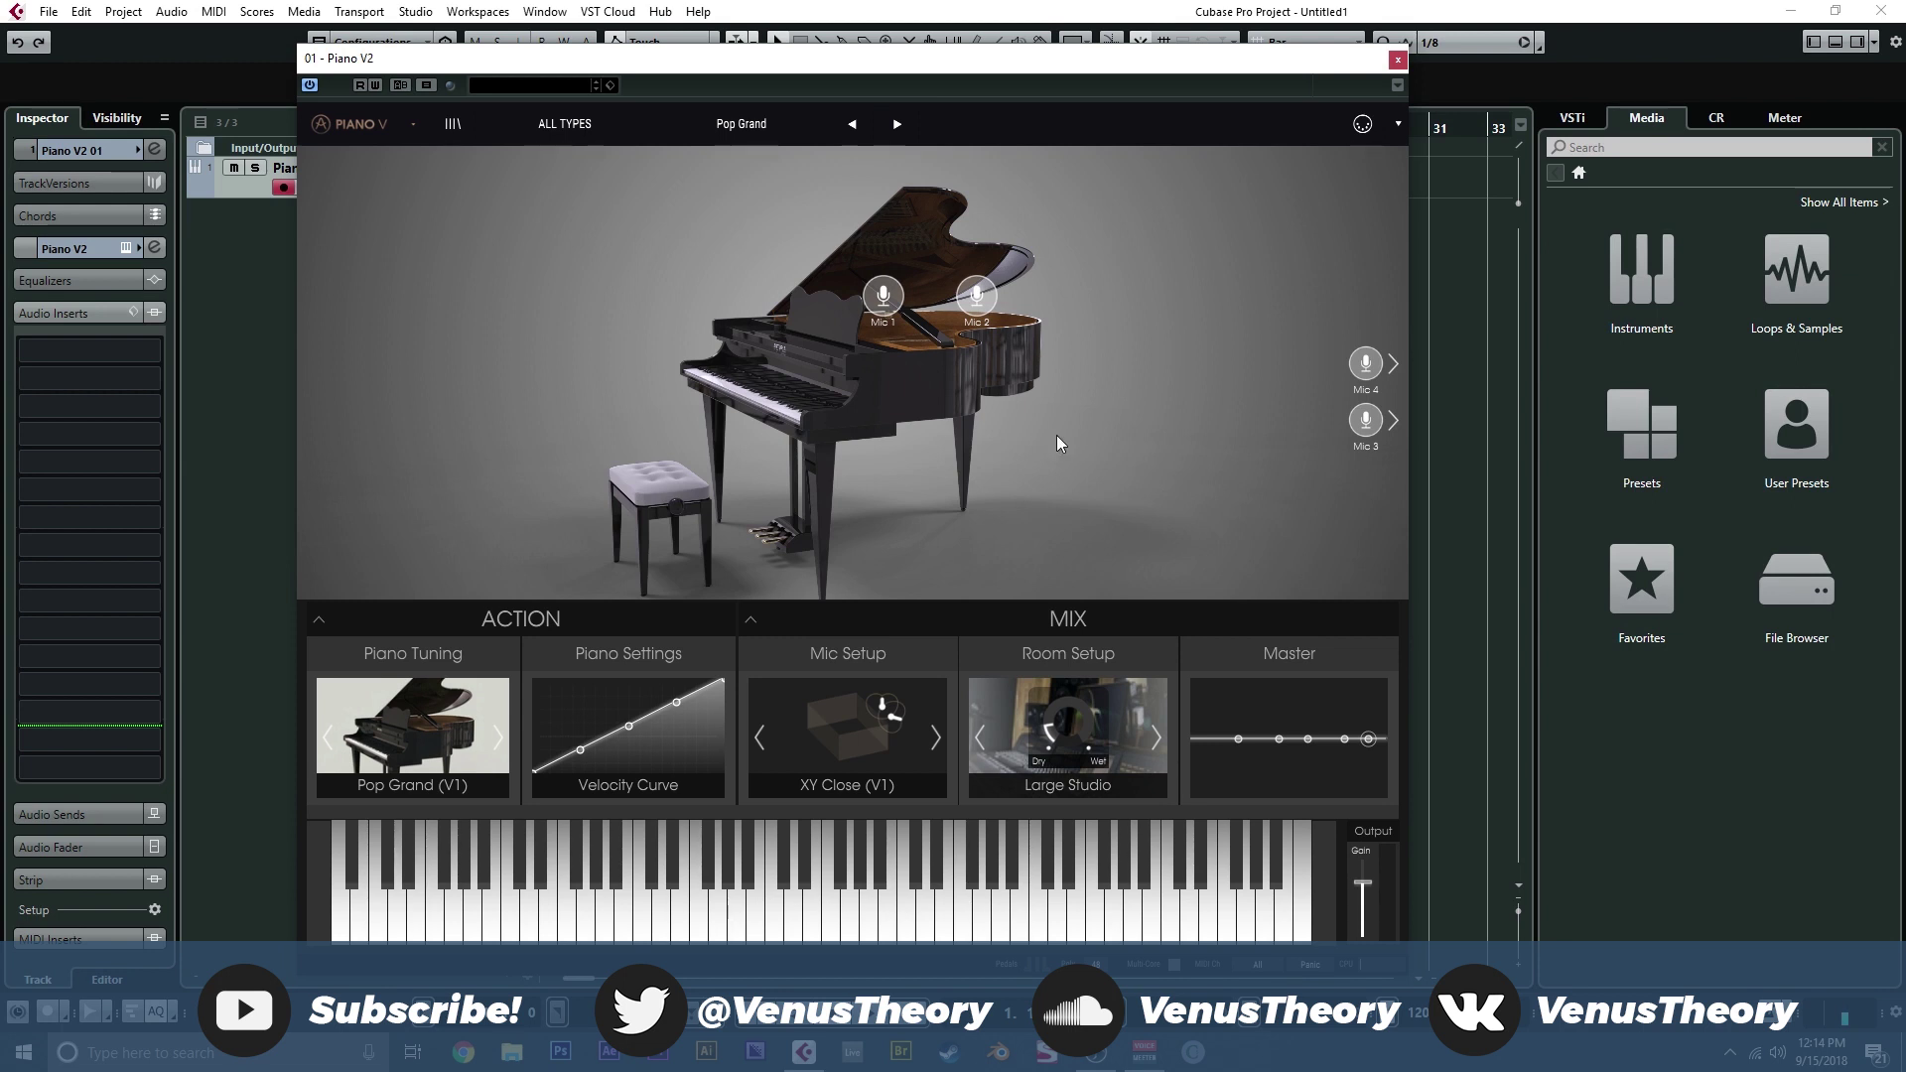
# Step: Step through the presets adjacent to Pop Grand and return to Pop Grand
pyautogui.click(858, 129)
pyautogui.click(884, 129)
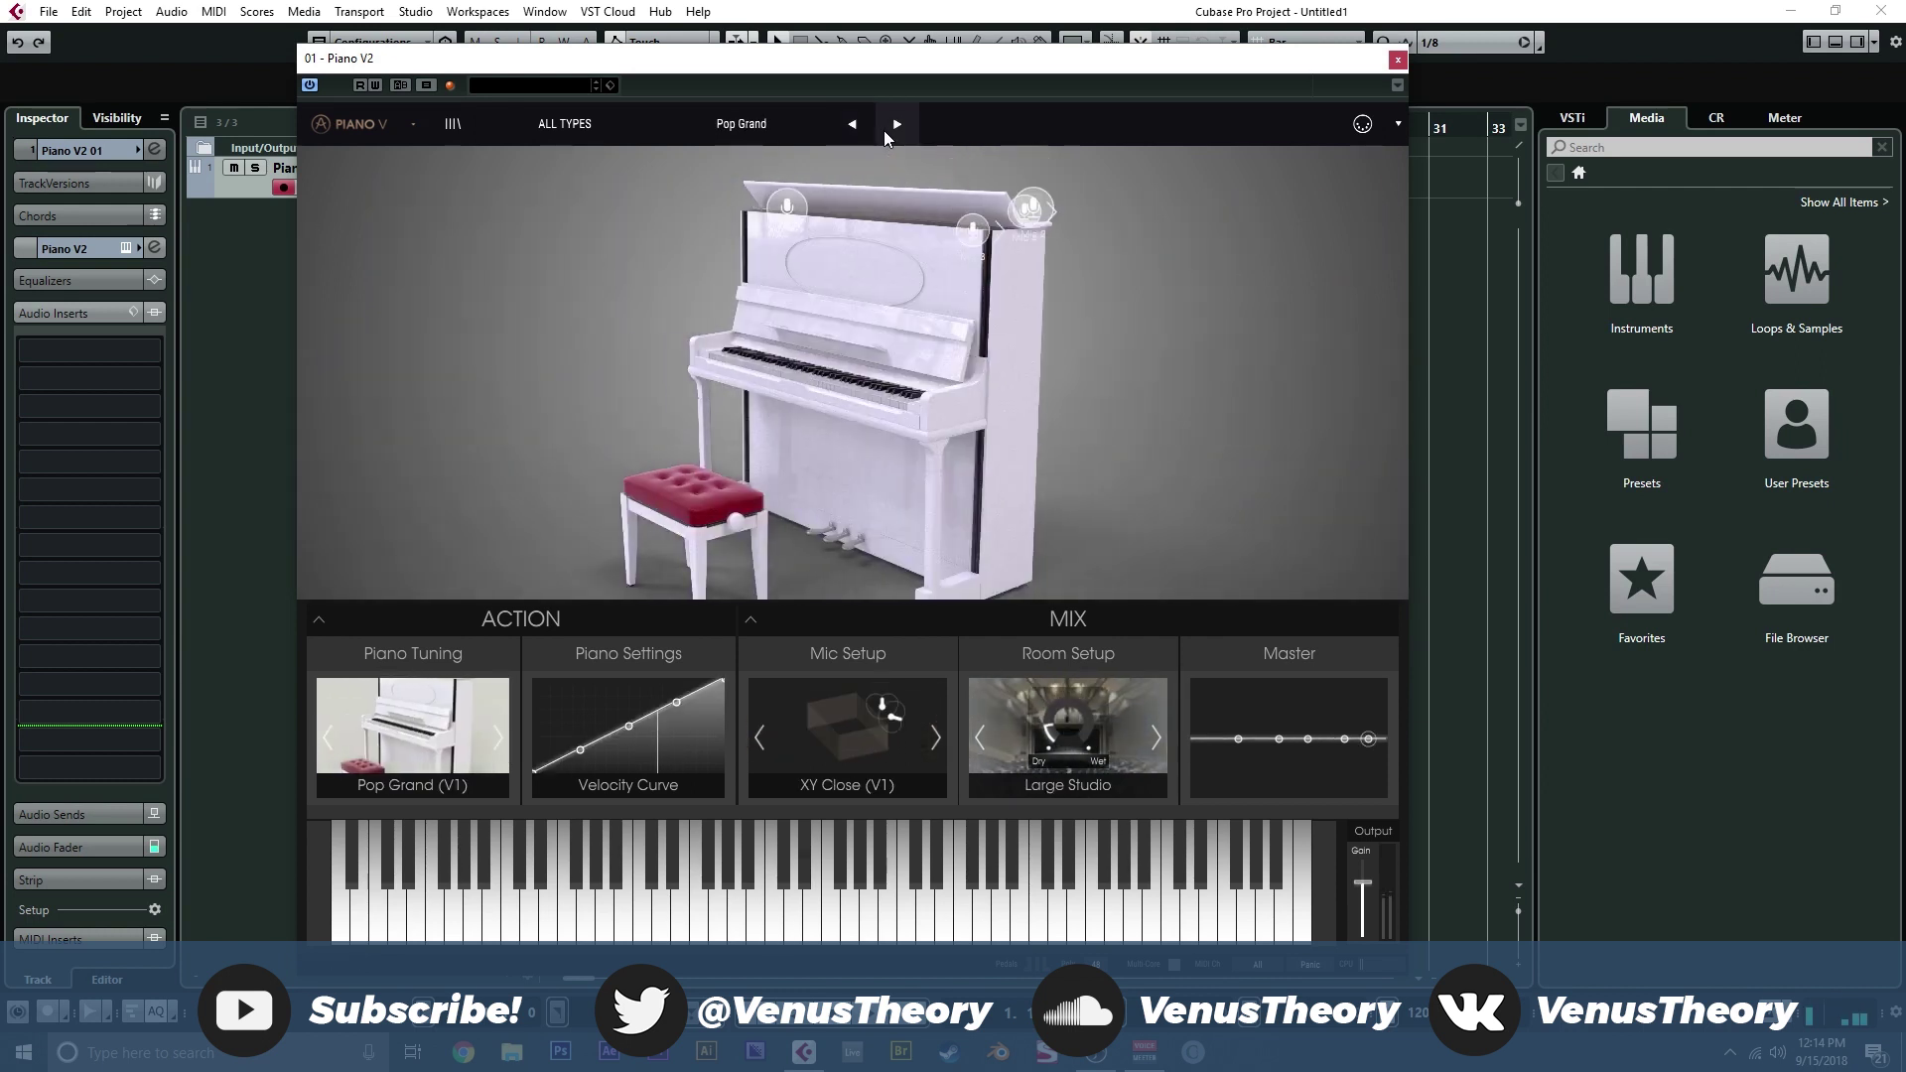
pyautogui.click(885, 131)
pyautogui.click(854, 125)
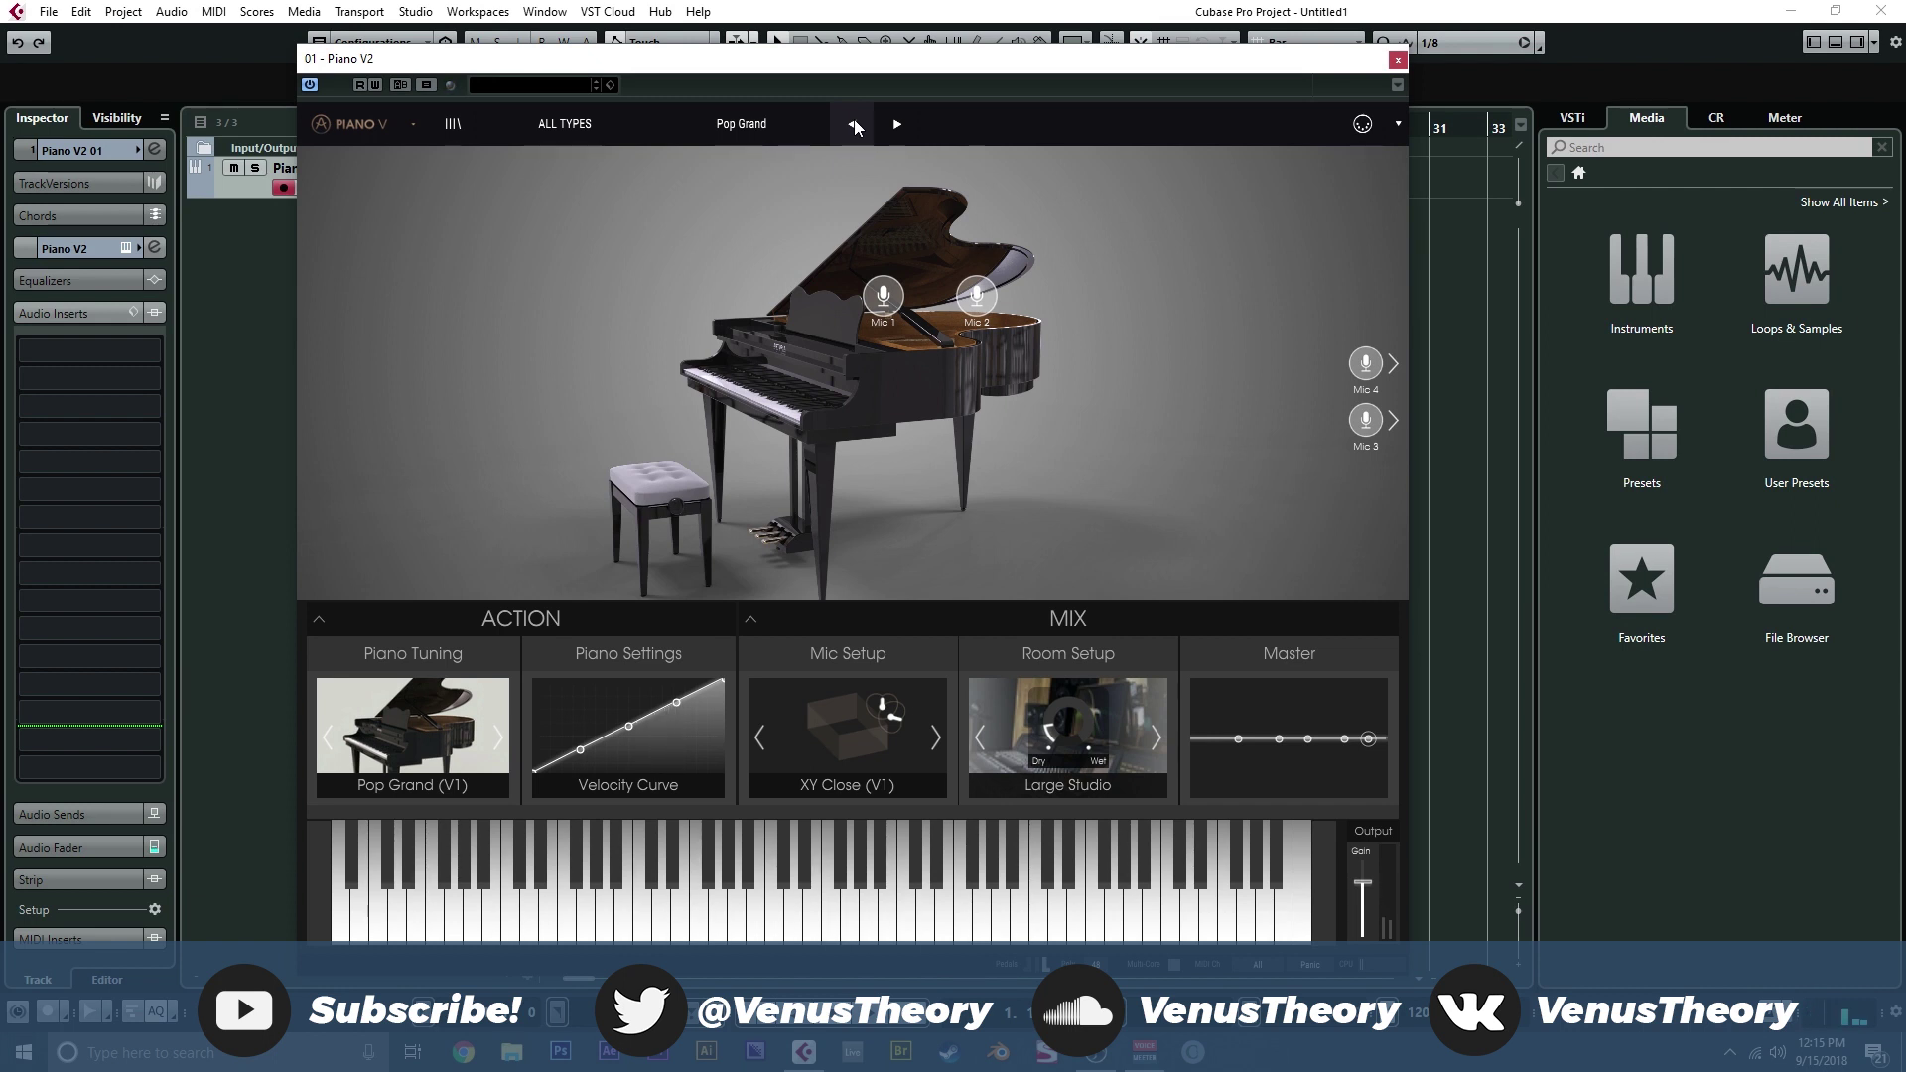
# Step: Load the Intimate D preset
pyautogui.click(806, 114)
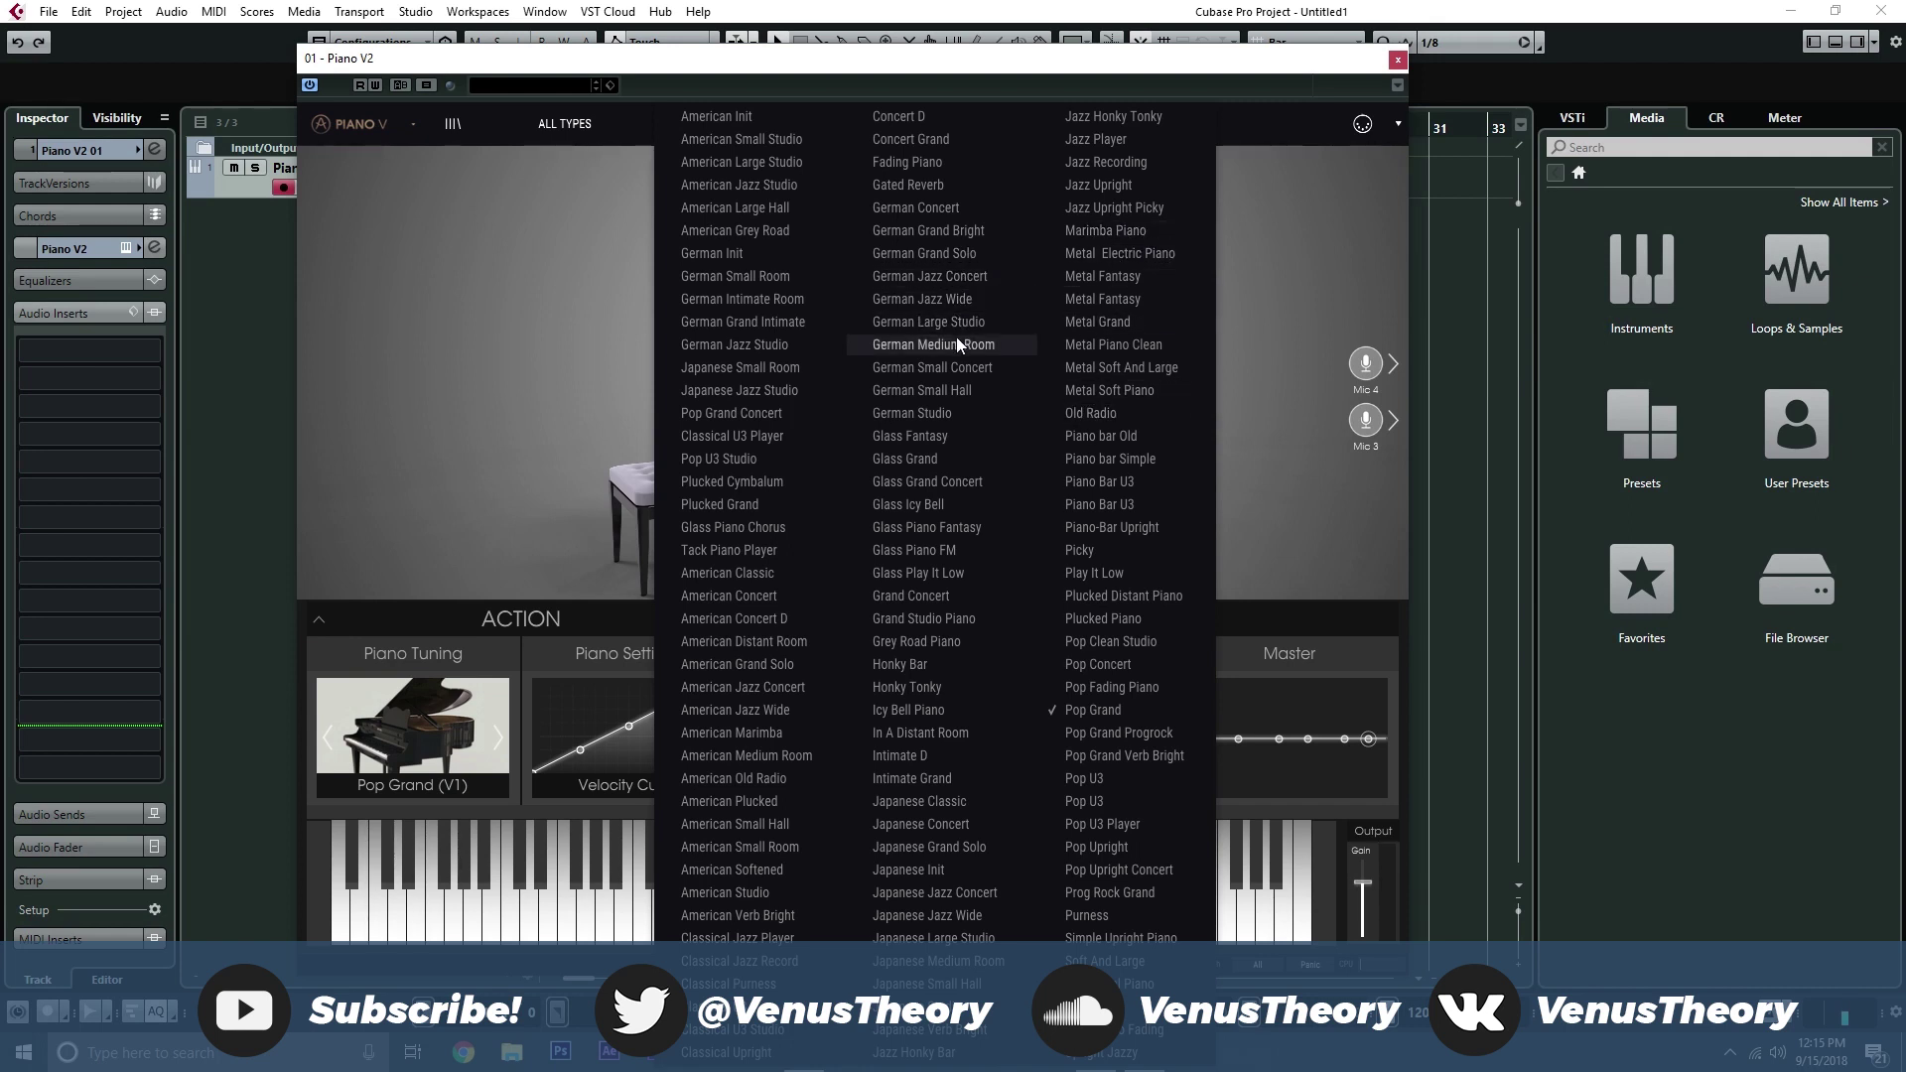
pyautogui.click(939, 764)
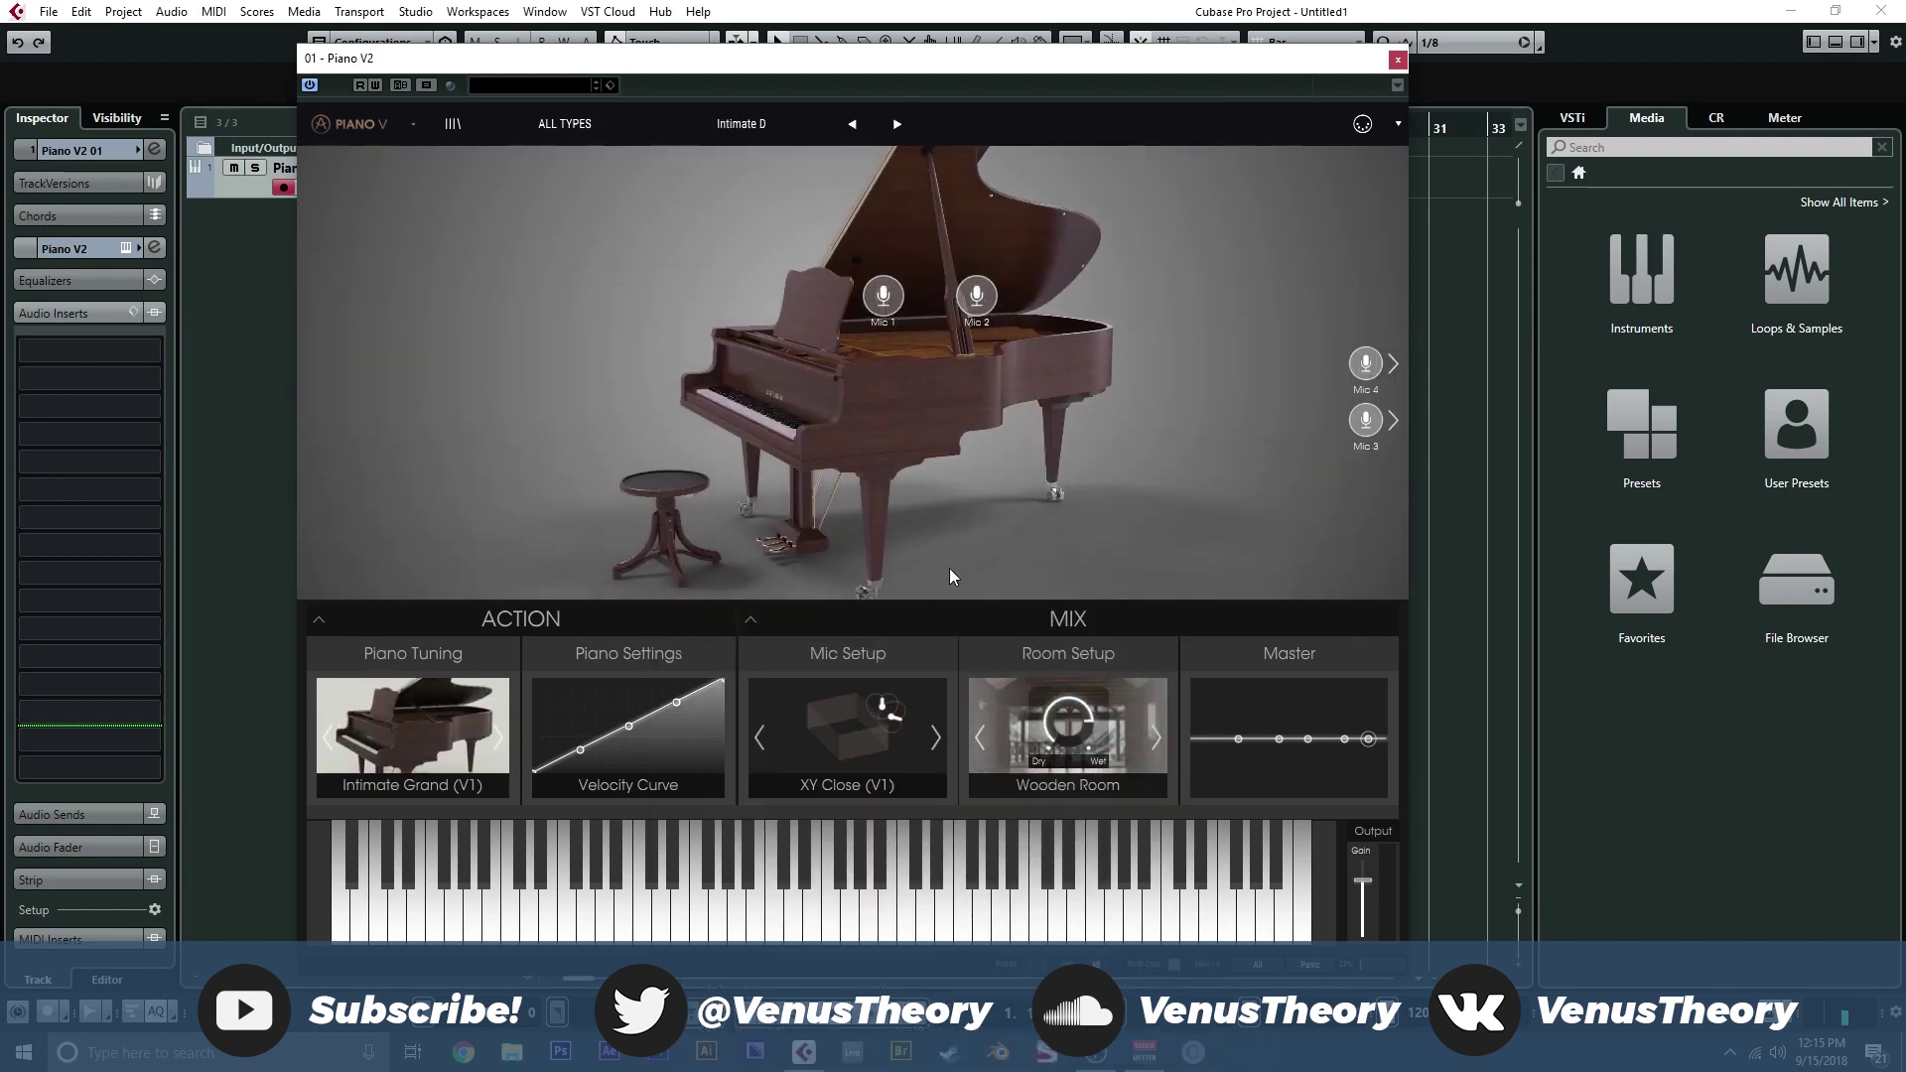